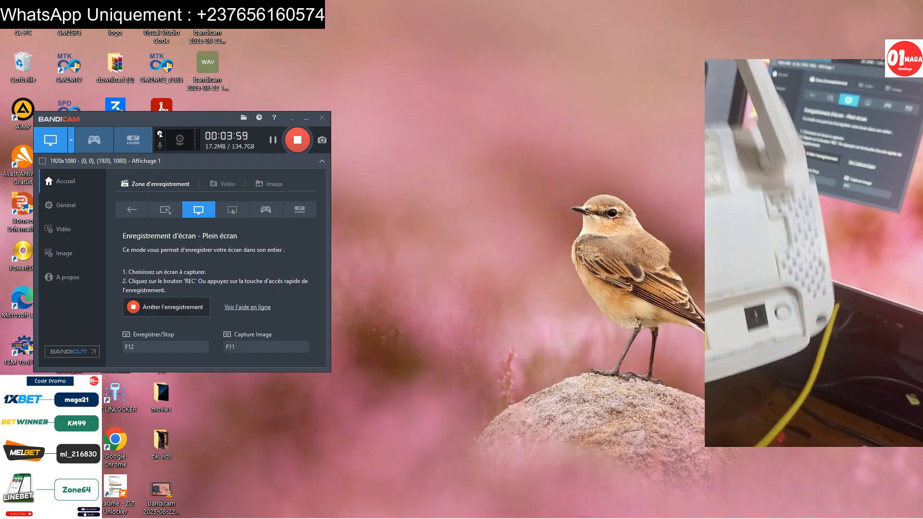
Step: Open Chrome with the first profile, load the router page at 192.168.1.1 and maximize the window
click(349, 356)
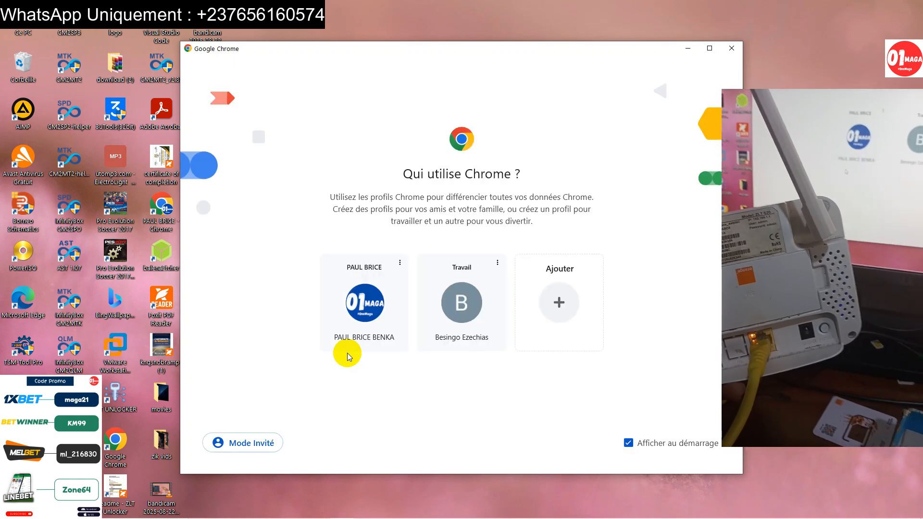
click(347, 350)
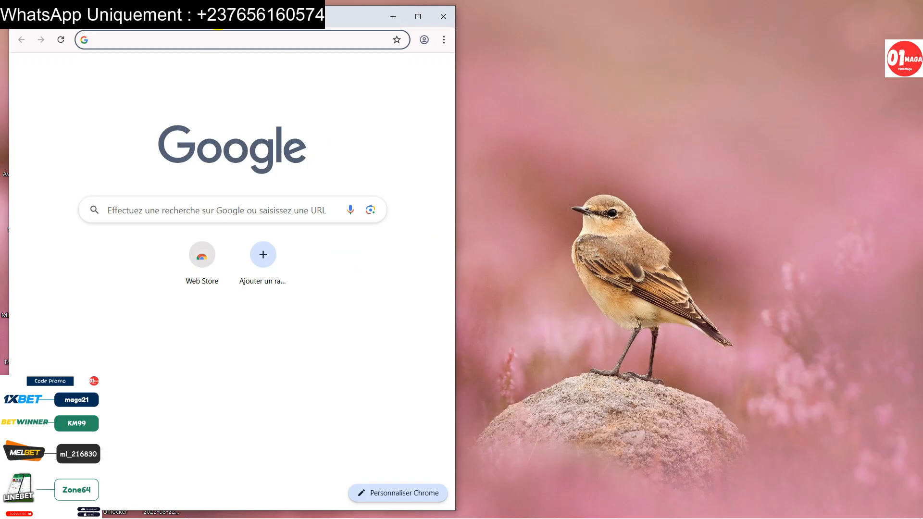
click(206, 42)
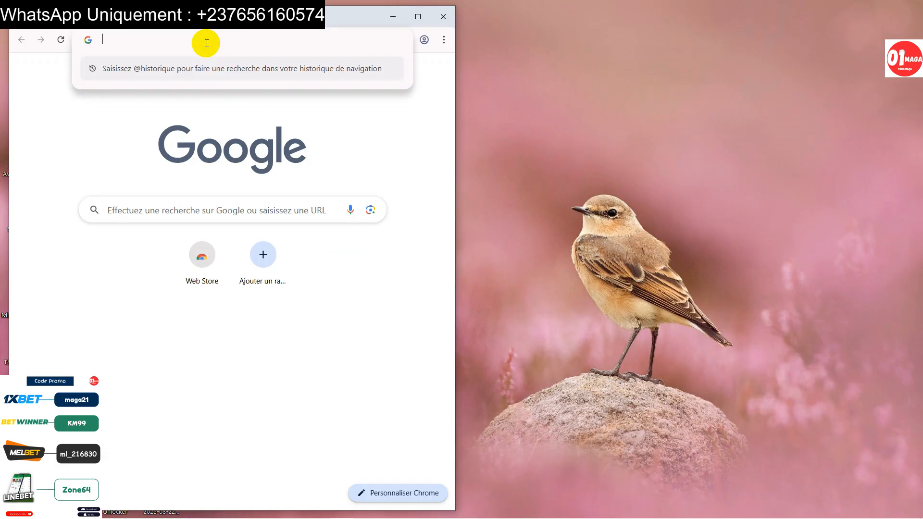
text(19)
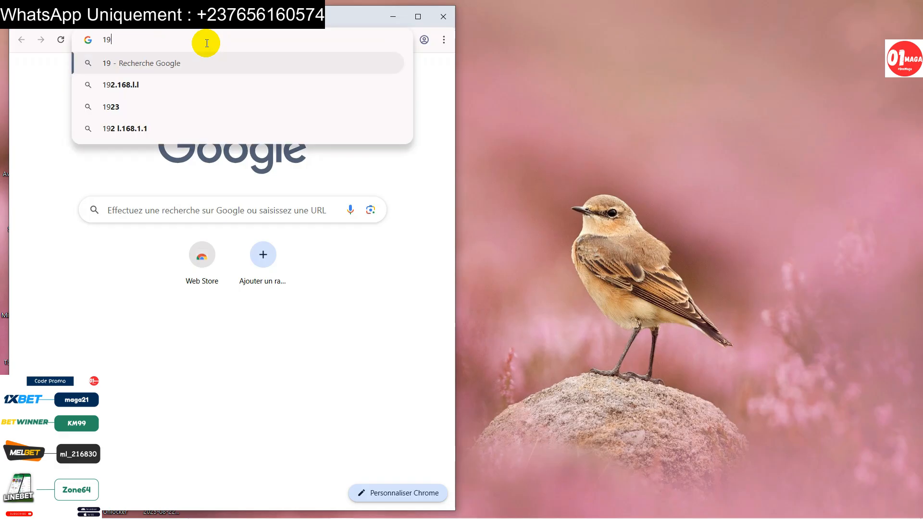
text(2.168.l.l)
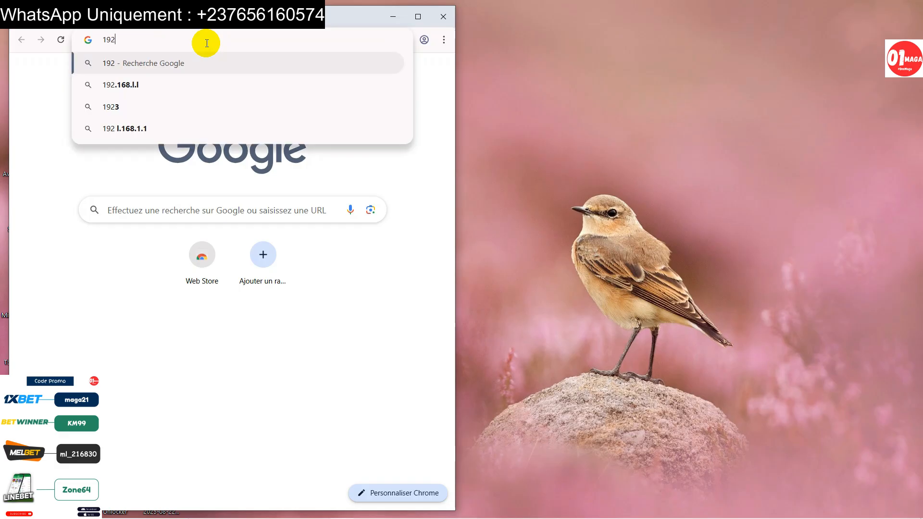
key(Down)
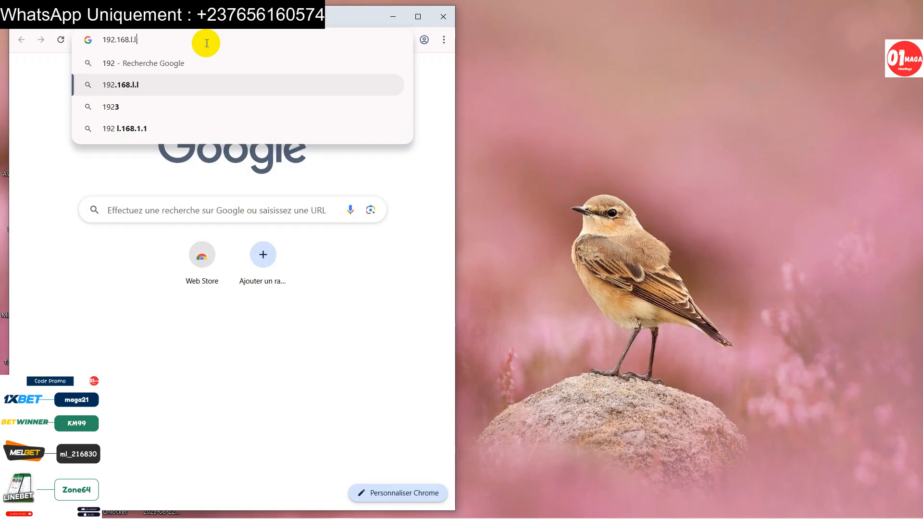
key(BackSpace)
key(BackSpace)
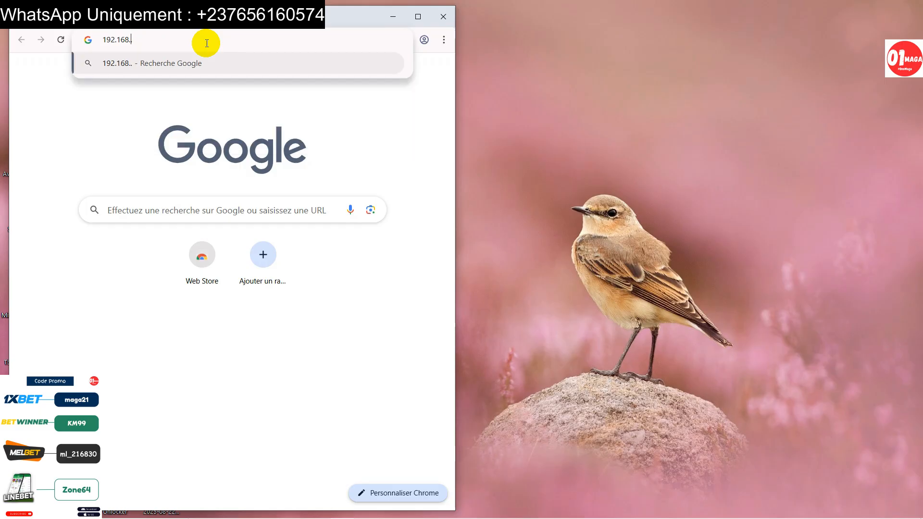
text(1.1)
key(Return)
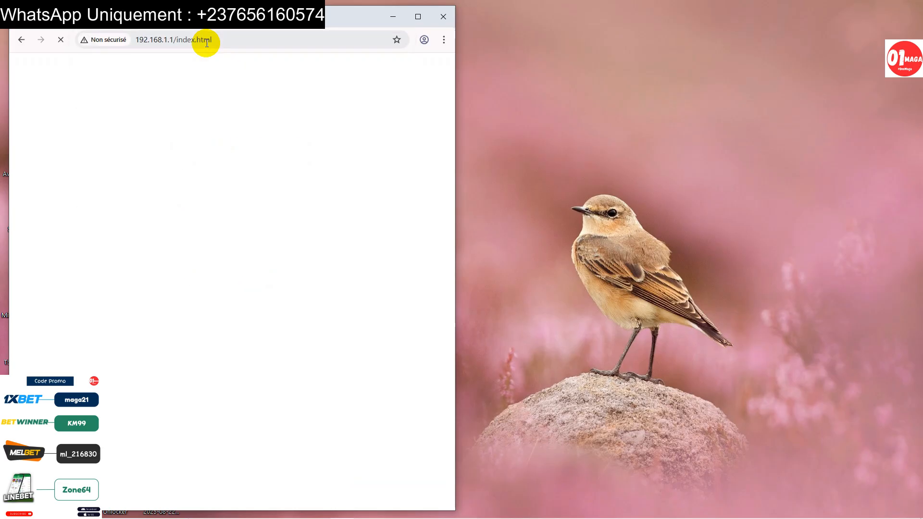
click(416, 16)
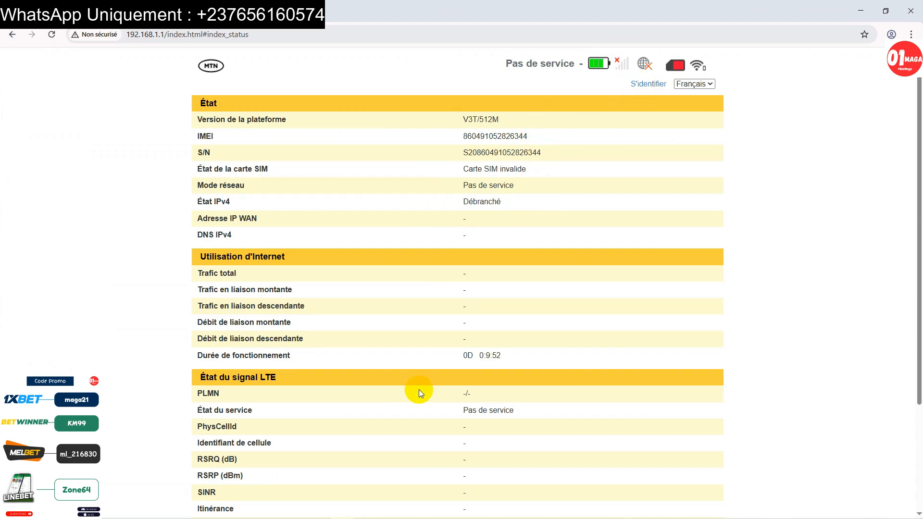
Step: Review the router's status page and open its sign-in form
scroll(465, 278, down, 3)
scroll(512, 240, up, 3)
click(649, 84)
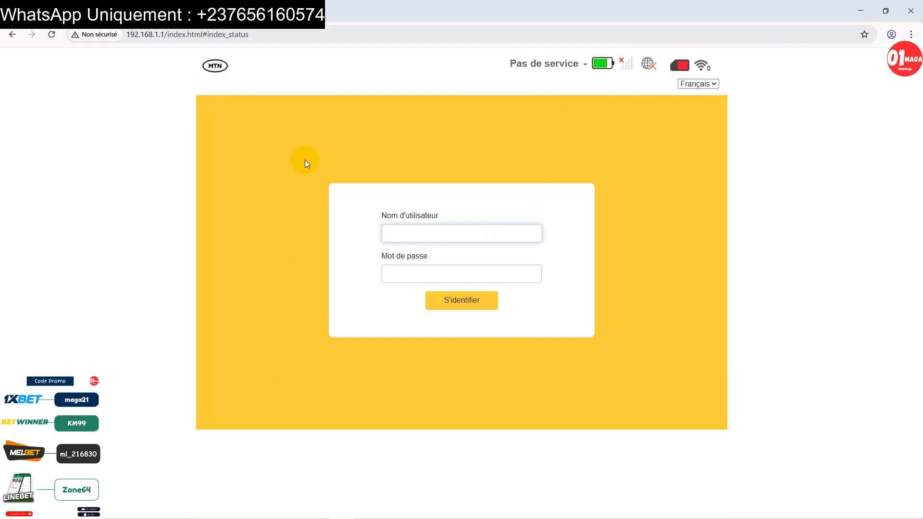
Step: Go back to the start page, accept Chrome's ad privacy notice and return to the router's sign-in form
click(15, 36)
click(12, 35)
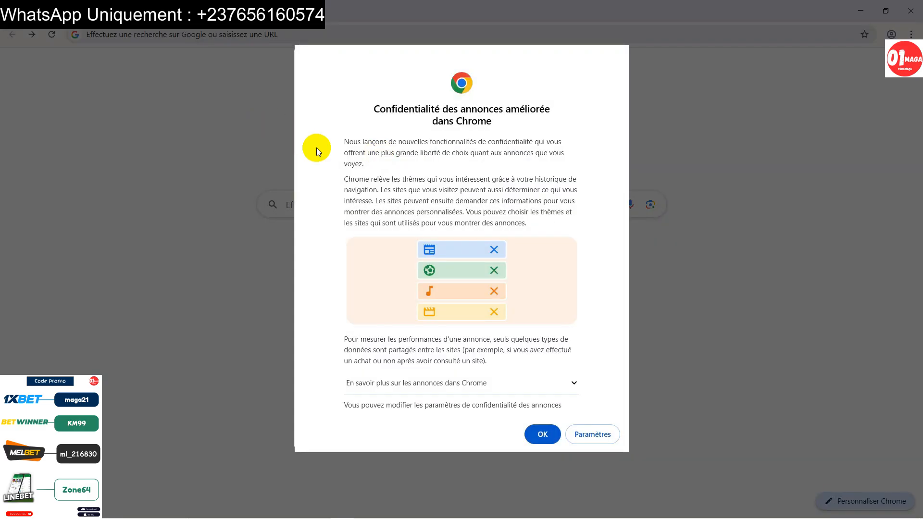
click(542, 434)
click(32, 34)
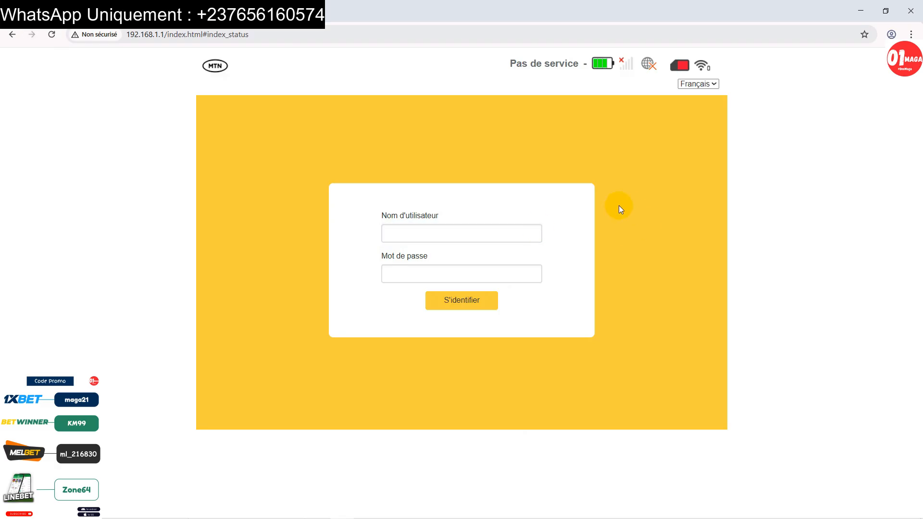
Step: Sign in to the router with the username and password and read the network lock notice
click(454, 235)
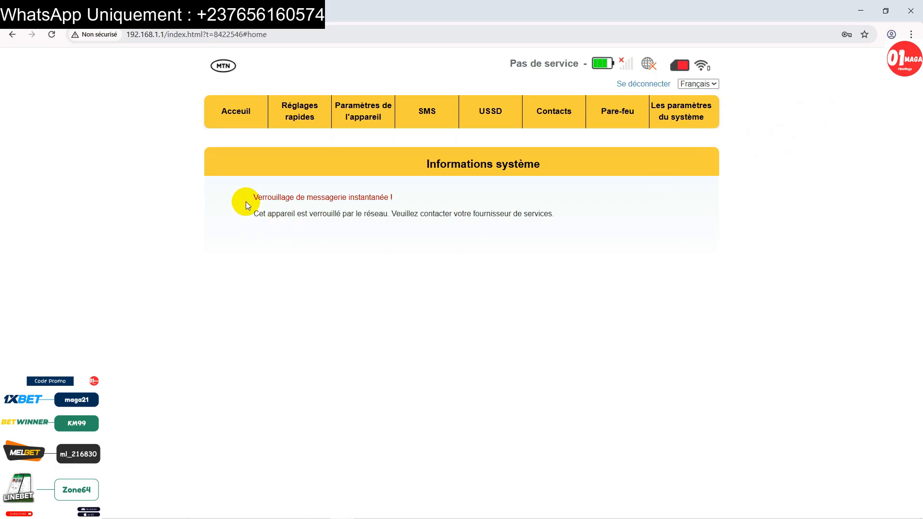
drag(250, 199, 391, 211)
click(391, 212)
Step: Log out of the router's admin page and check the SIM card state on its status page
click(625, 84)
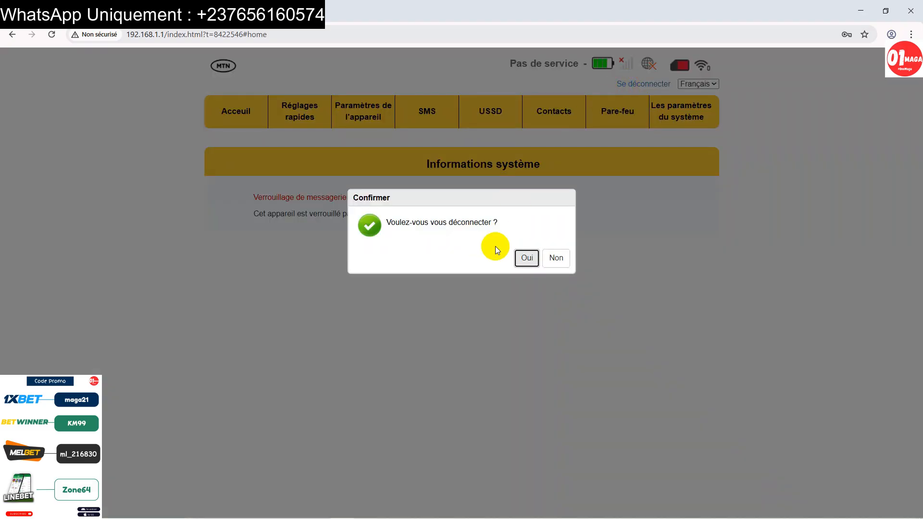
click(522, 263)
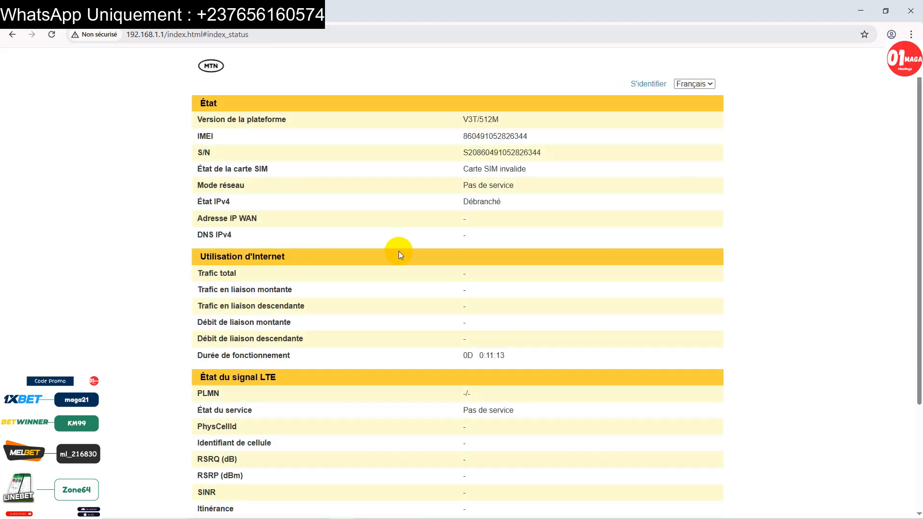
drag(526, 170, 468, 170)
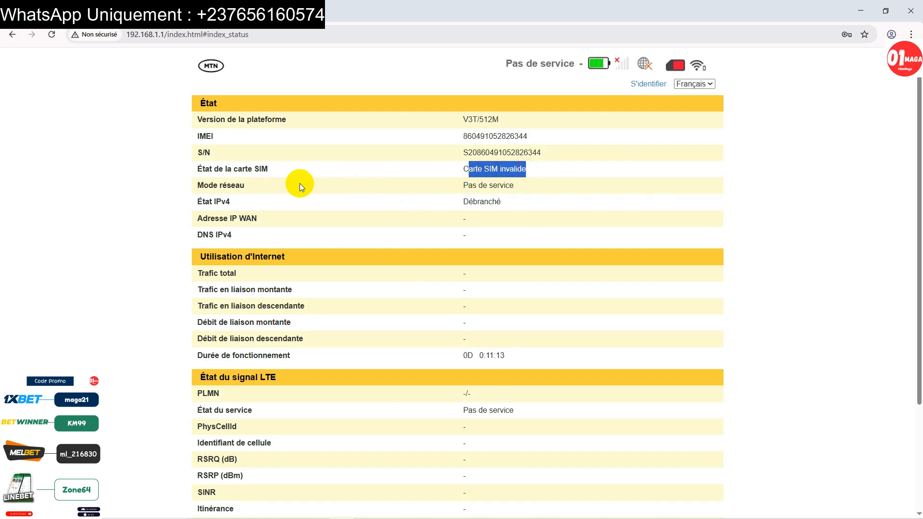
drag(192, 170, 276, 169)
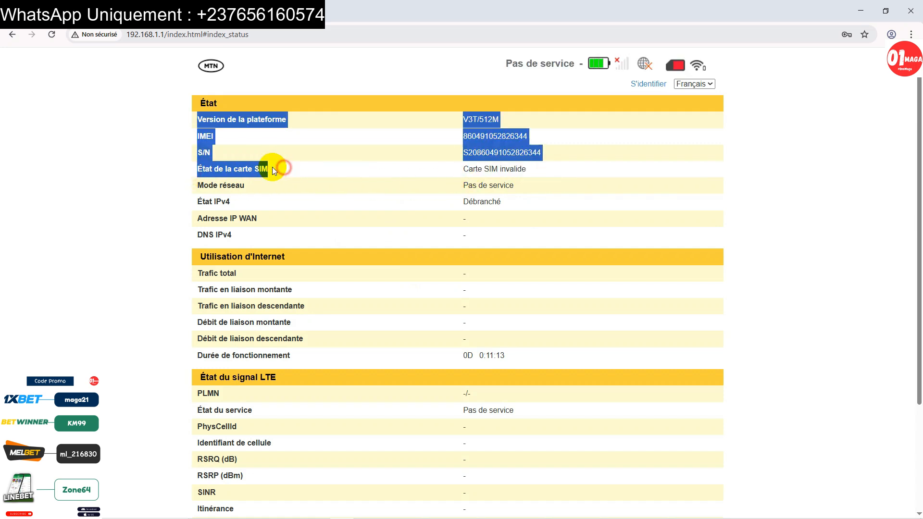
click(272, 169)
drag(185, 172, 268, 172)
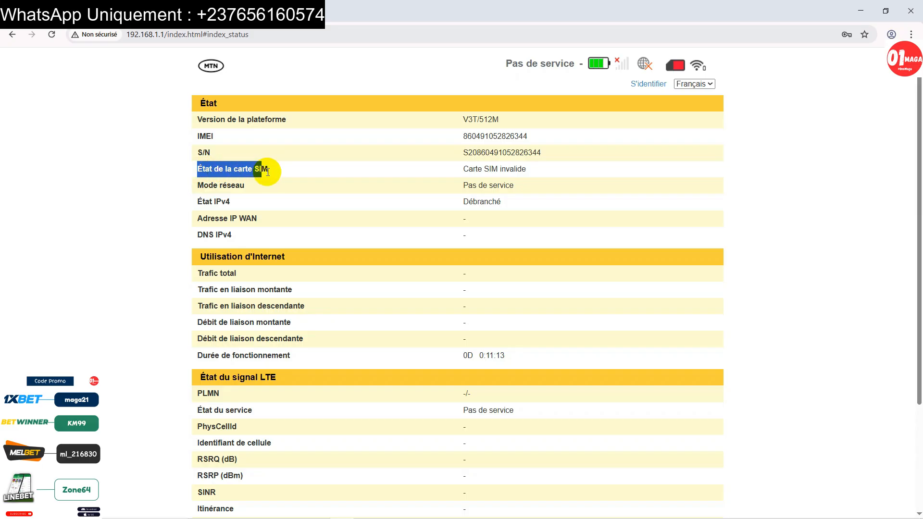
drag(534, 169, 454, 170)
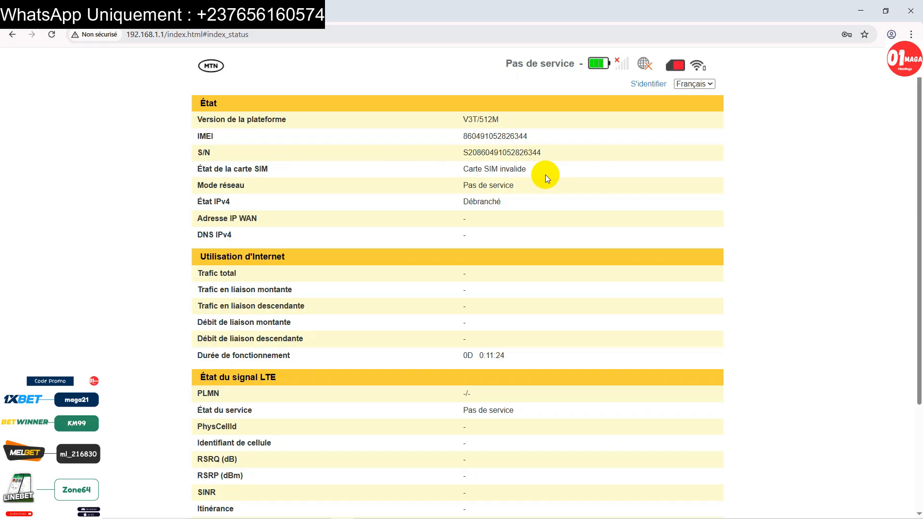
Step: Restore the browser window to its smaller size and connect the computer to the open Wi-Fi network 01maga 2
key(super+Down)
mouse_move(724, 518)
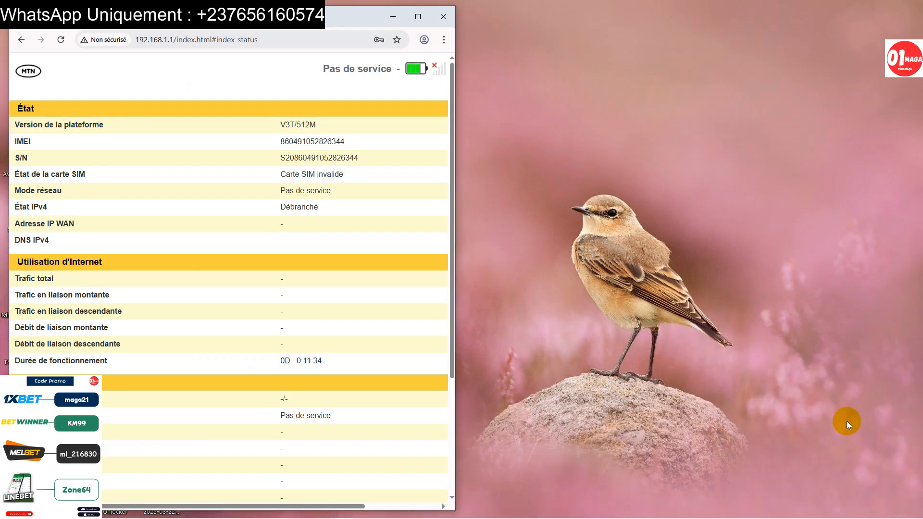
mouse_move(608, 518)
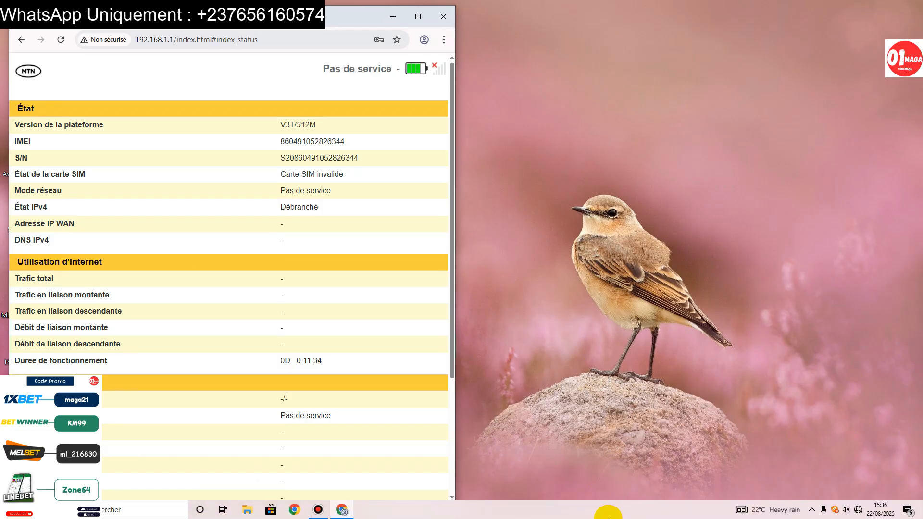
click(858, 513)
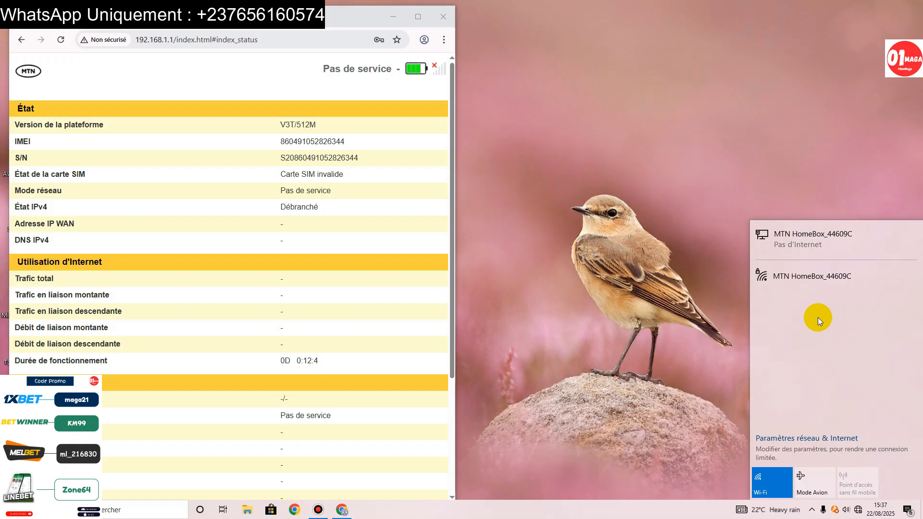
click(797, 302)
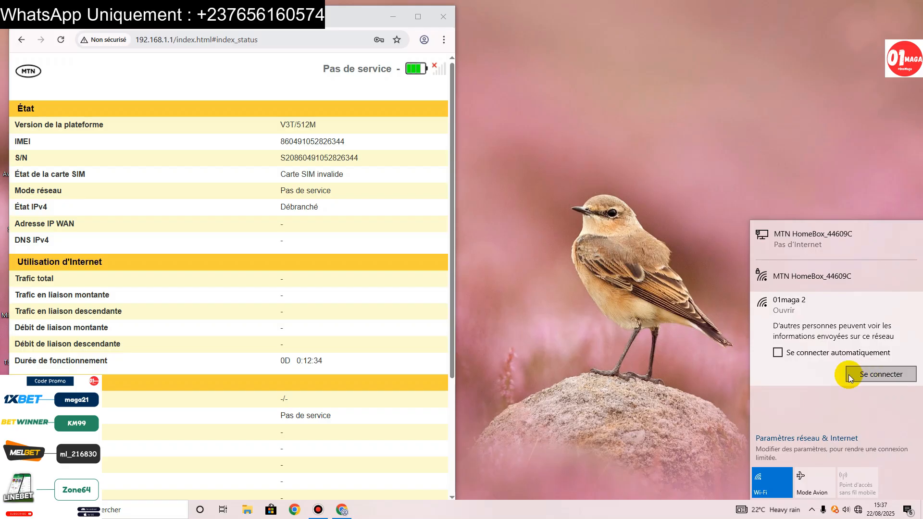
click(869, 372)
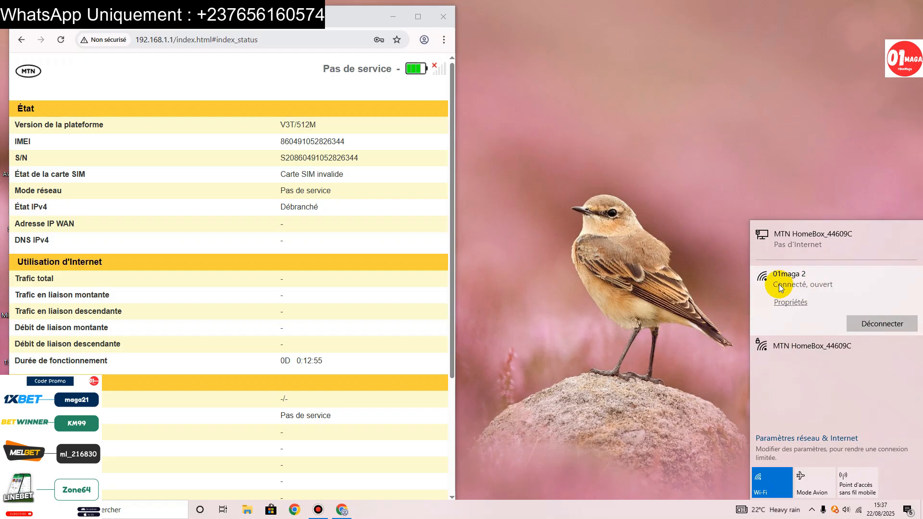
click(552, 298)
Step: Snap the browser window to the right half of the screen and run ZLT UNLOCKER as administrator
drag(282, 13, 922, 37)
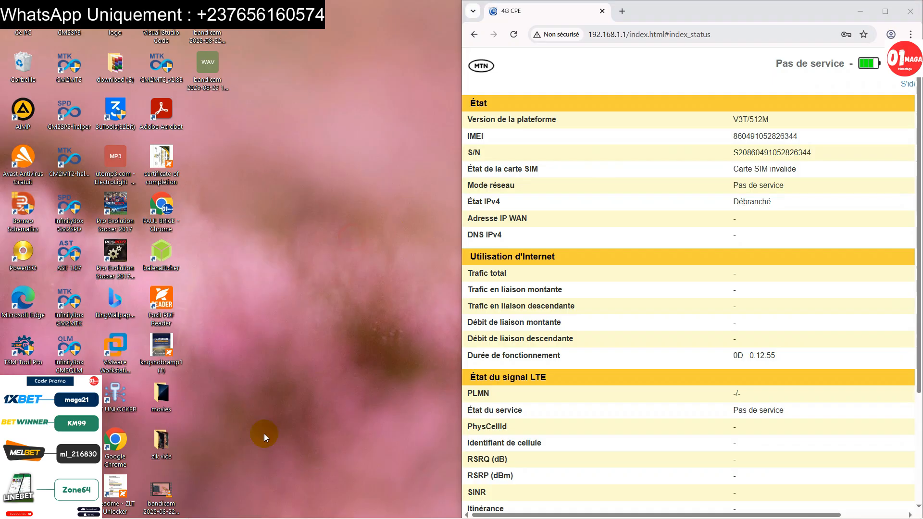
right_click(116, 400)
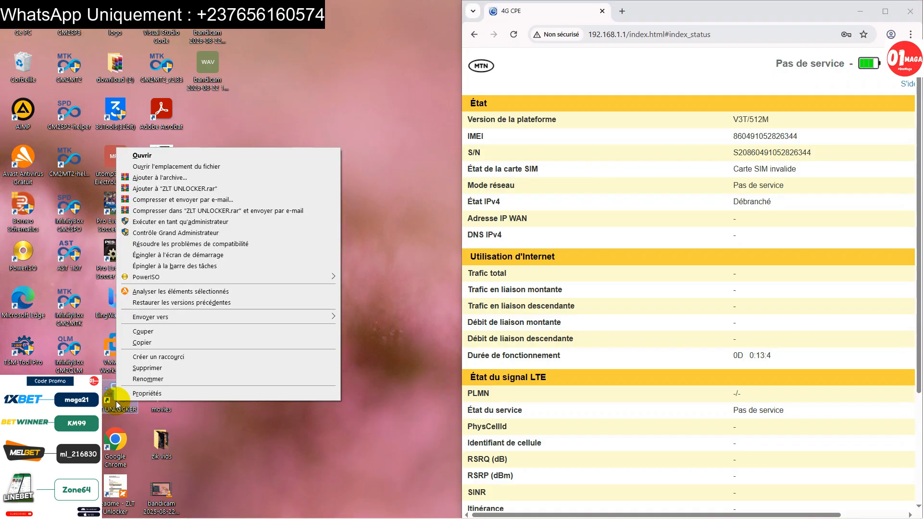
click(185, 222)
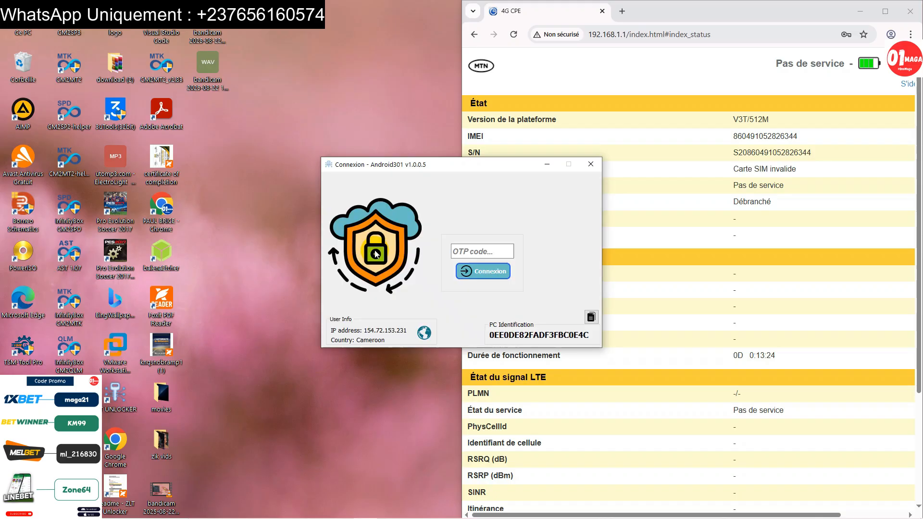
Step: Enter the OTP code in the Android301 login window and connect to the unlocking tool
click(484, 249)
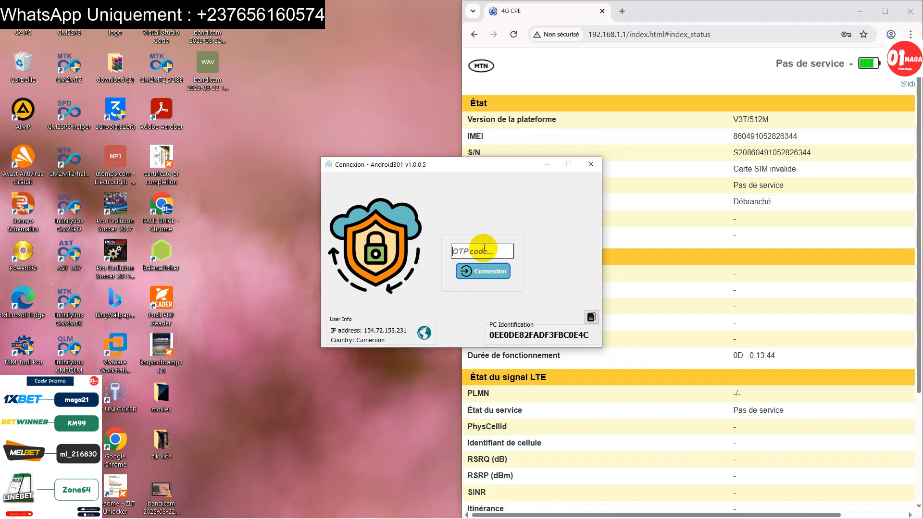
click(483, 249)
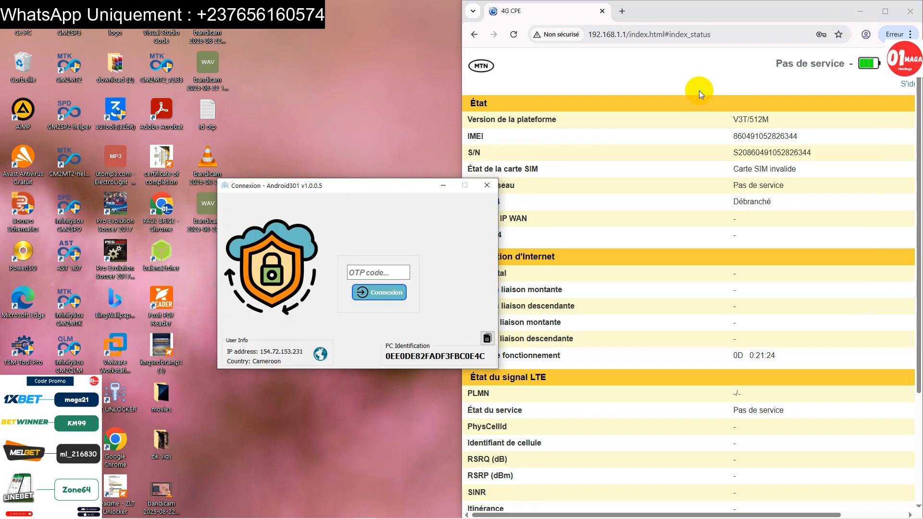
click(380, 272)
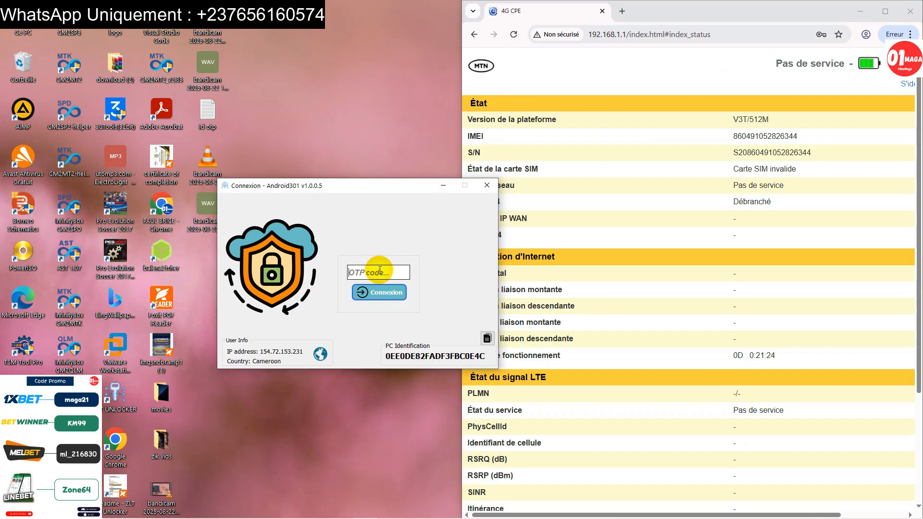
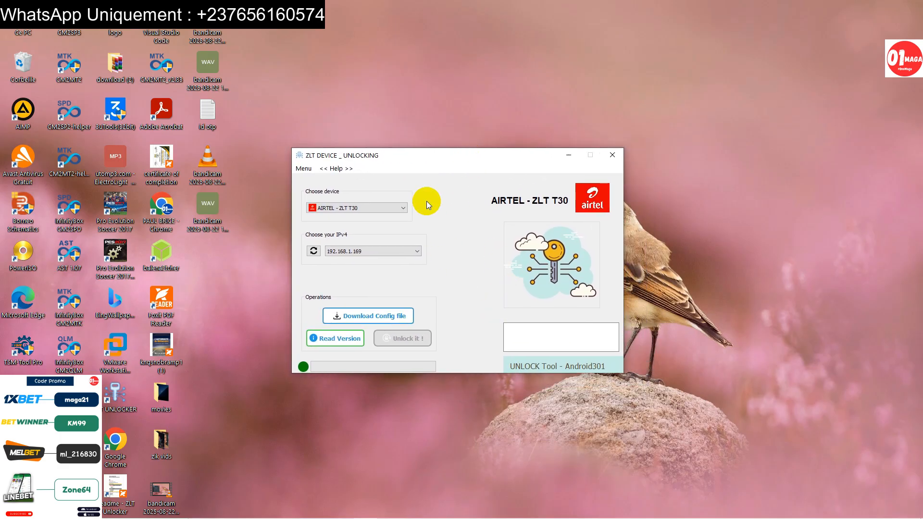
Step: Look through the supported device models and the available IPv4 addresses in the unlocking tool
drag(414, 147, 412, 131)
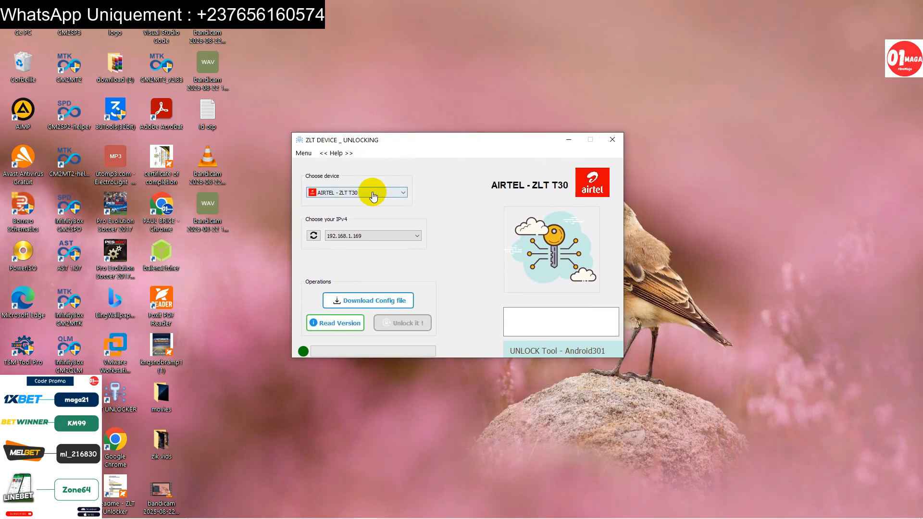
click(345, 192)
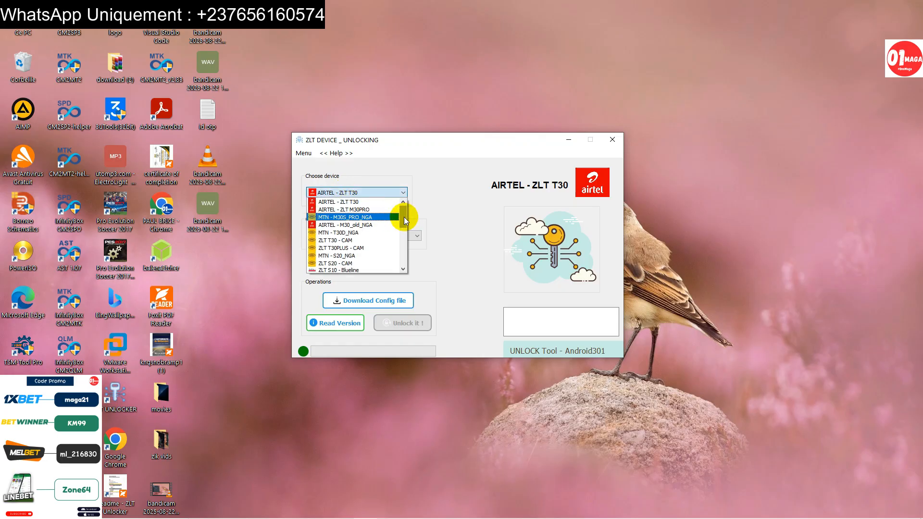
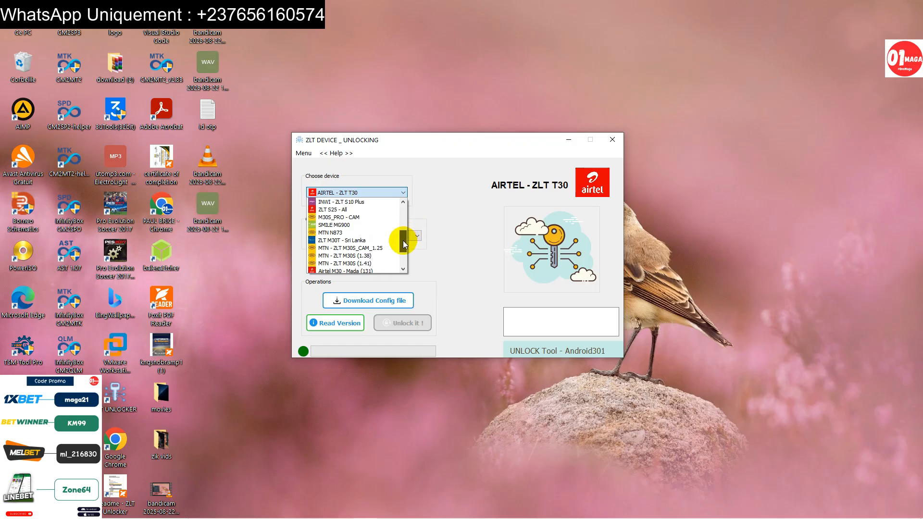
drag(404, 244, 400, 211)
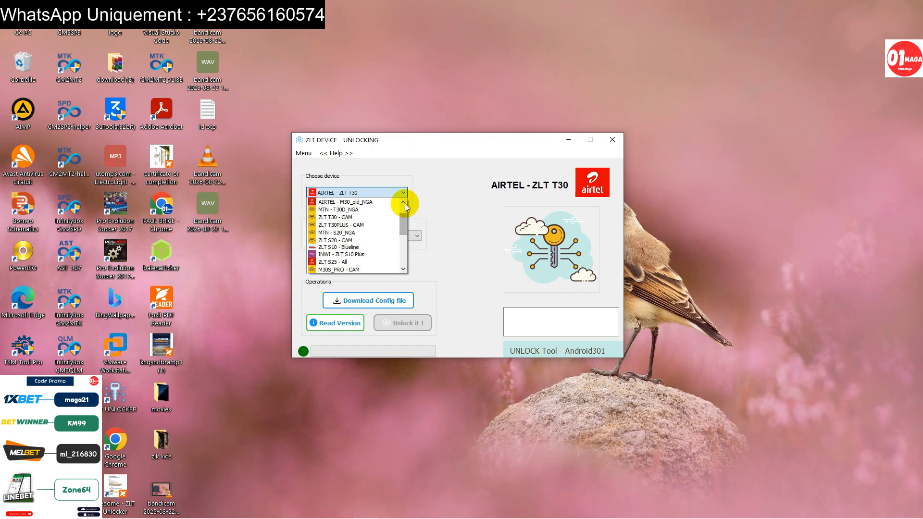
click(403, 202)
click(403, 202)
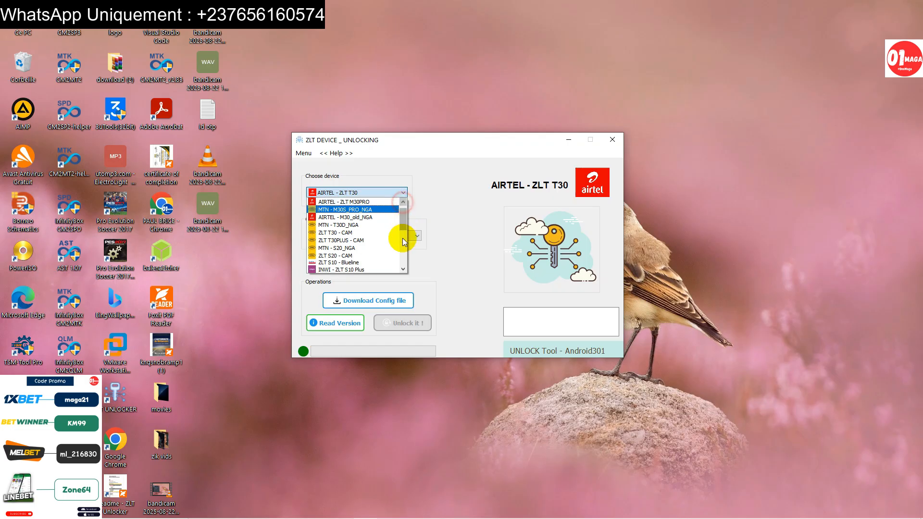
click(402, 202)
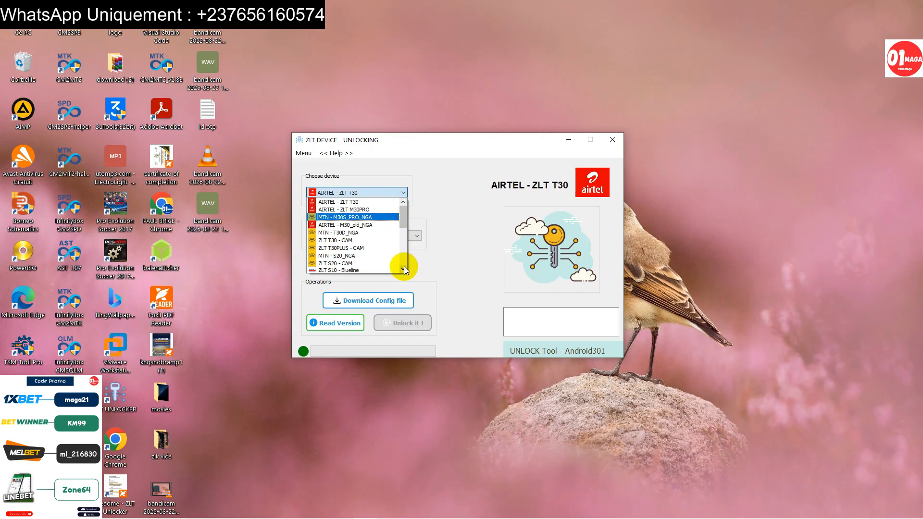
click(402, 201)
click(402, 269)
click(402, 269)
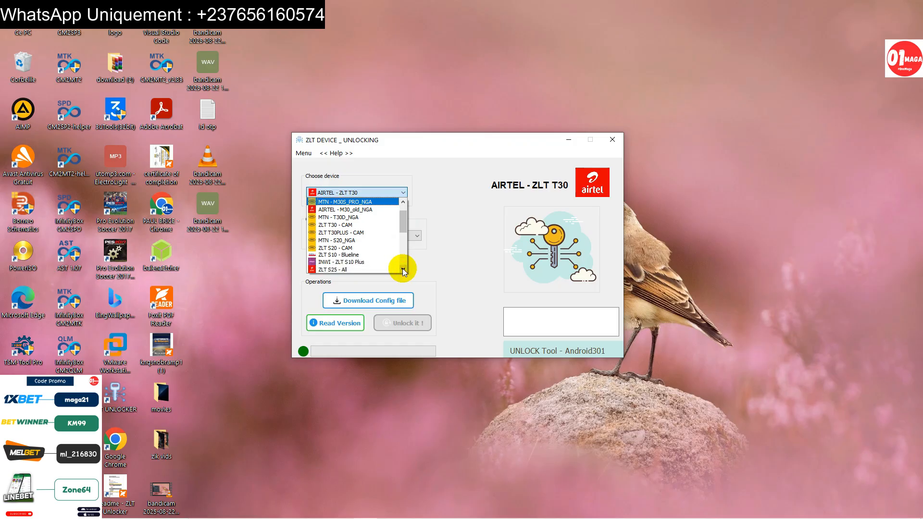
click(402, 269)
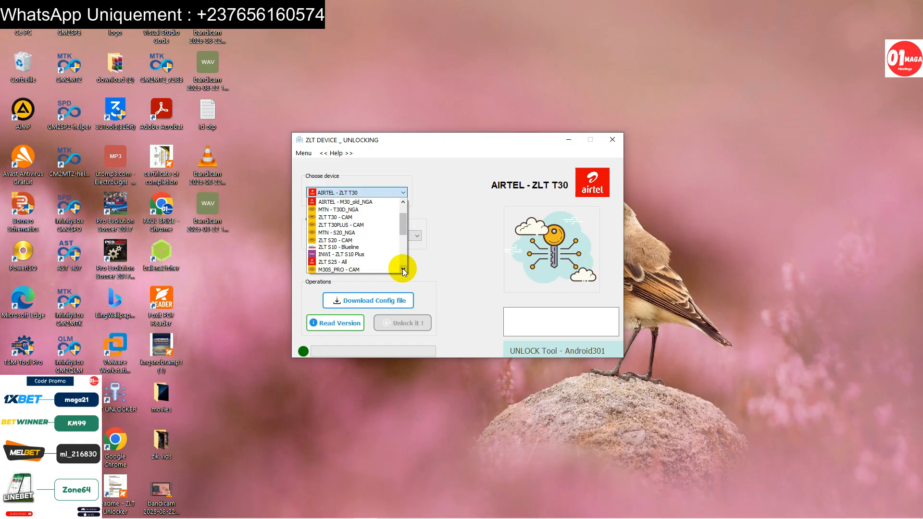
click(403, 269)
double_click(402, 269)
double_click(402, 269)
double_click(402, 269)
scroll(404, 272, up, 4)
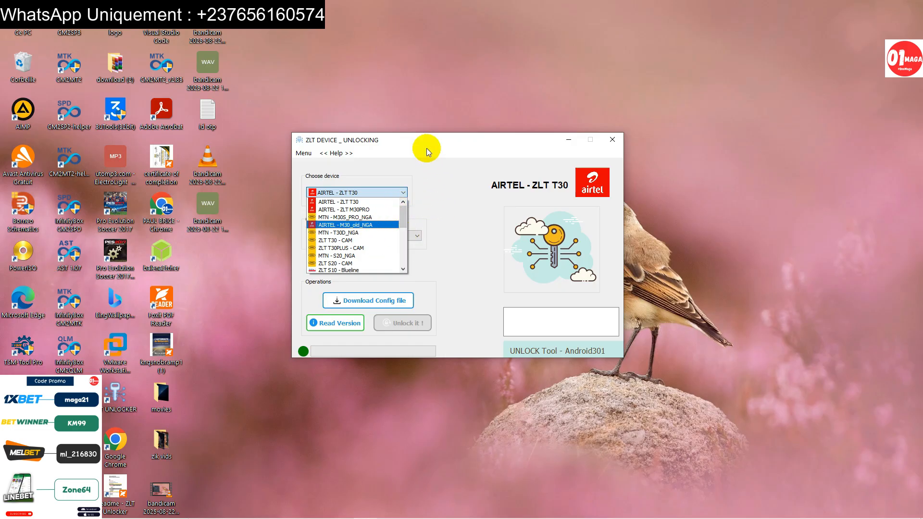
click(445, 145)
click(342, 235)
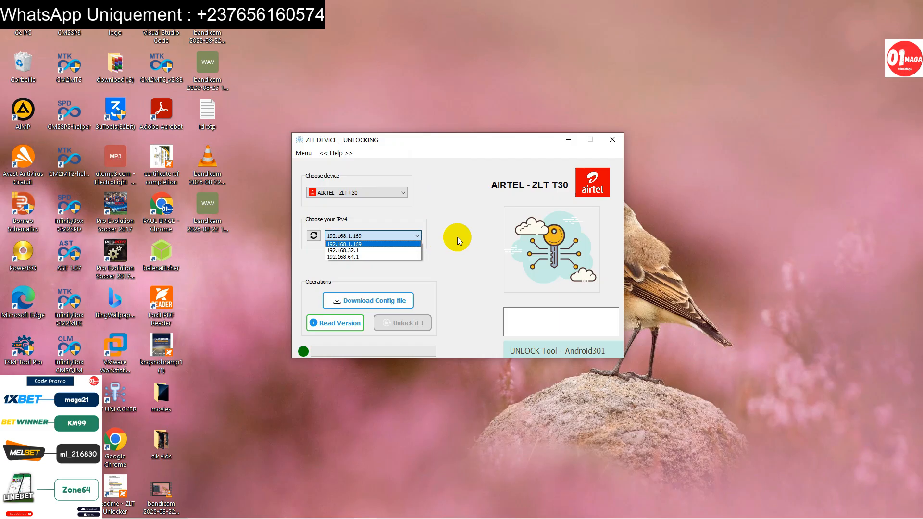
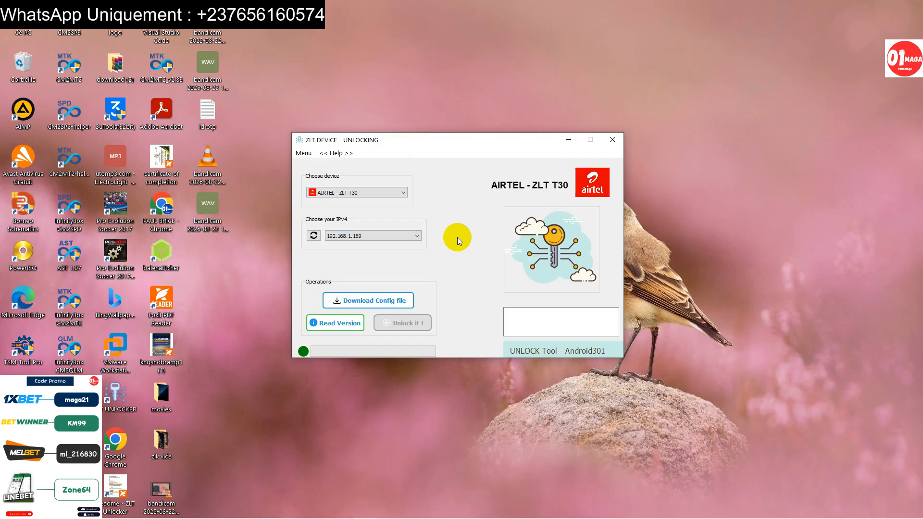
drag(461, 140, 461, 123)
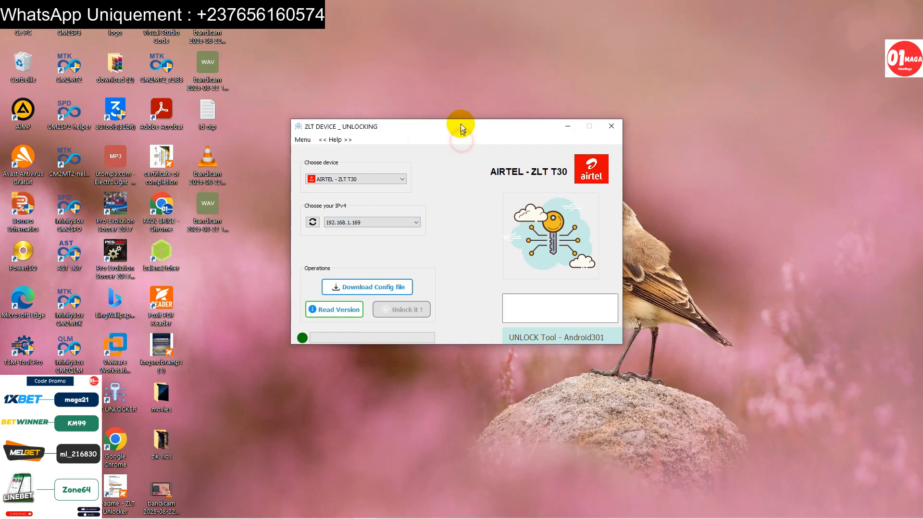
Step: Open the computer's list of network adapters from the Windows network and Internet settings
mouse_move(813, 517)
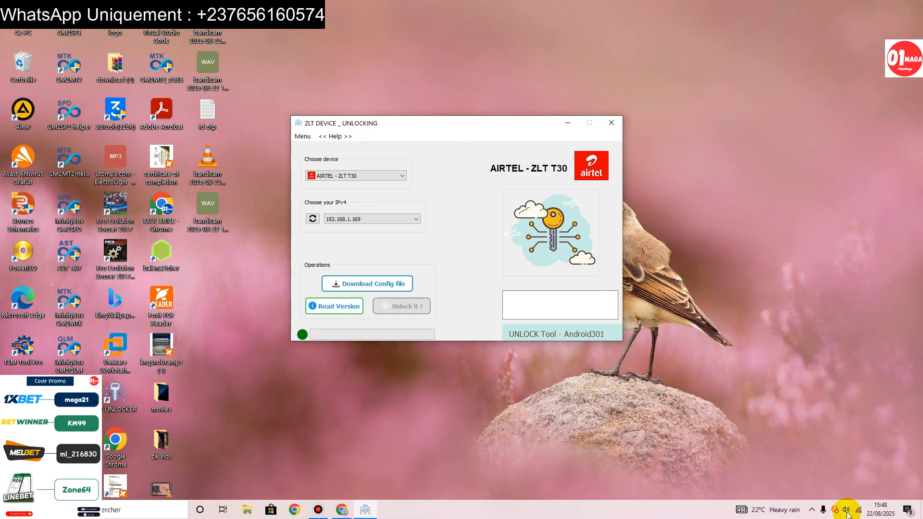
click(857, 511)
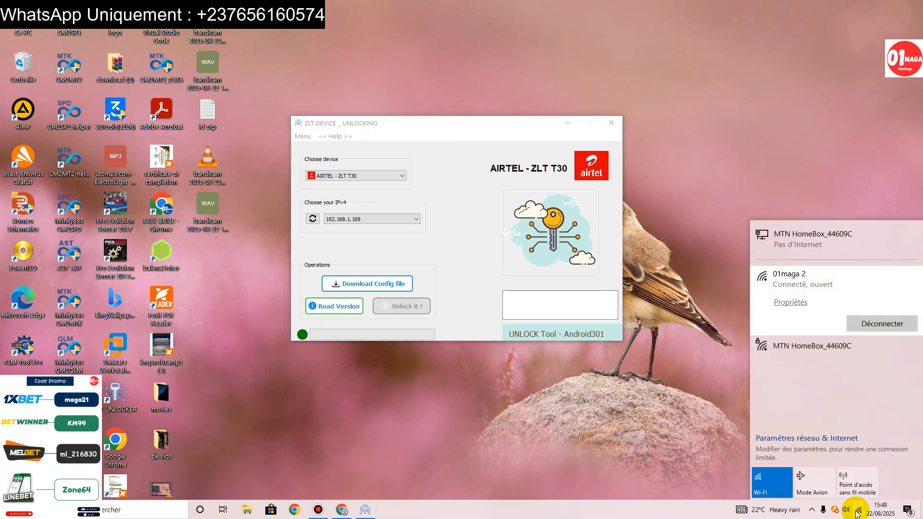
click(857, 511)
right_click(857, 511)
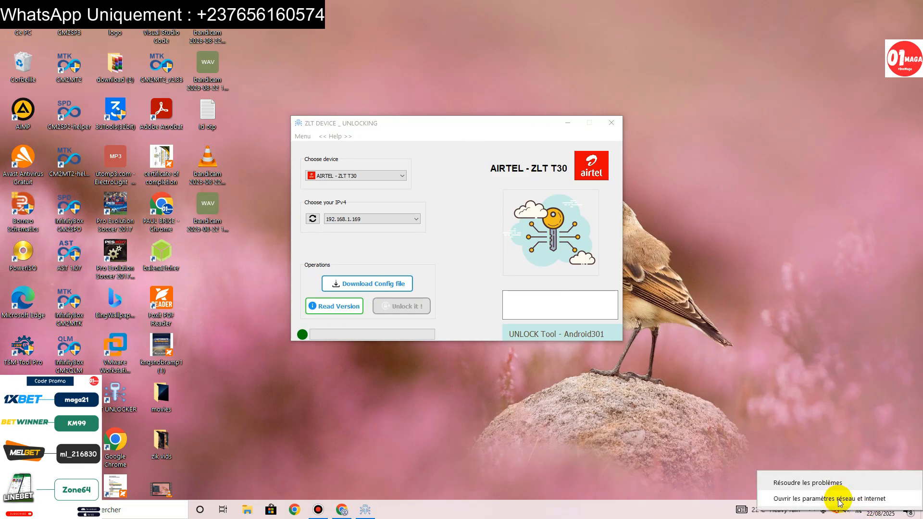
click(838, 500)
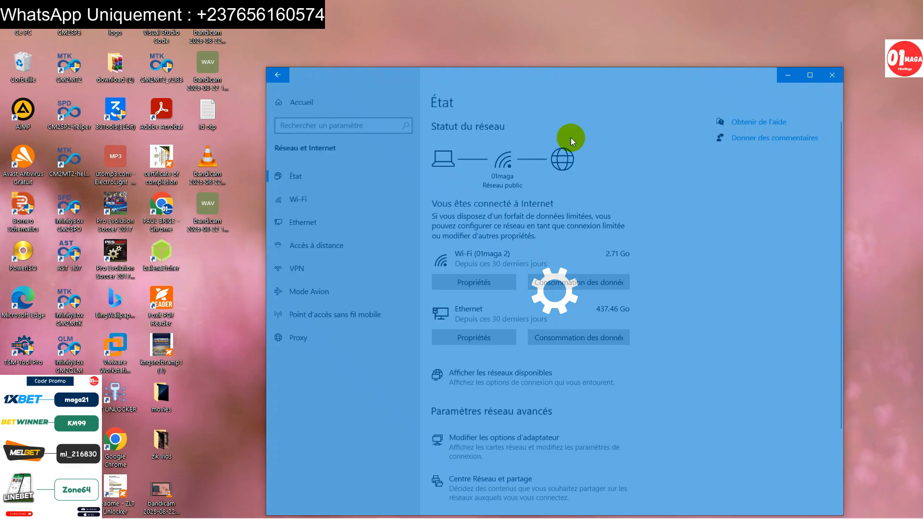
drag(561, 74, 474, 46)
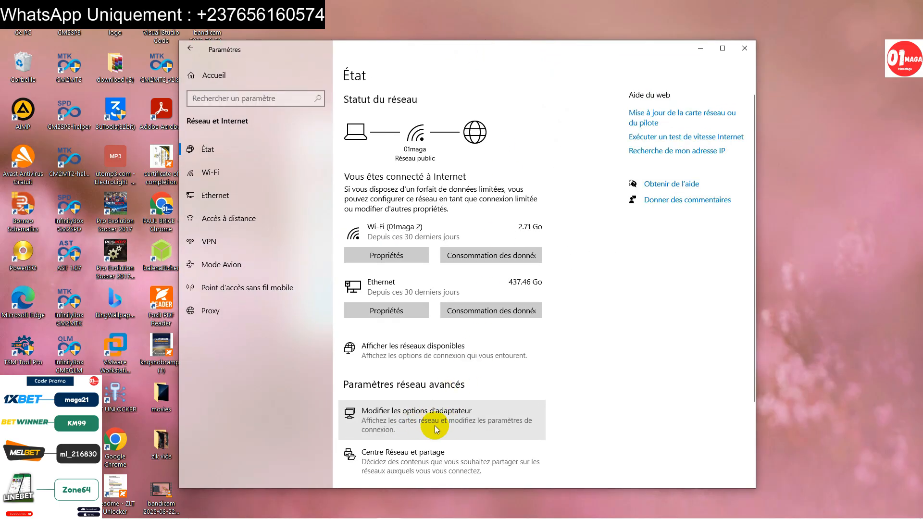
click(435, 425)
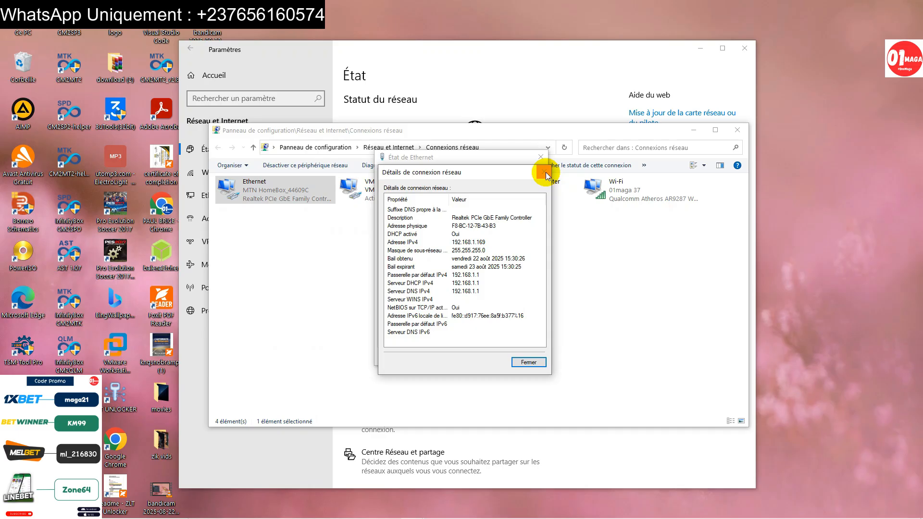
Step: Close the open Ethernet status windows and reopen the Ethernet adapter's connection details to check its IPv4 address
click(546, 172)
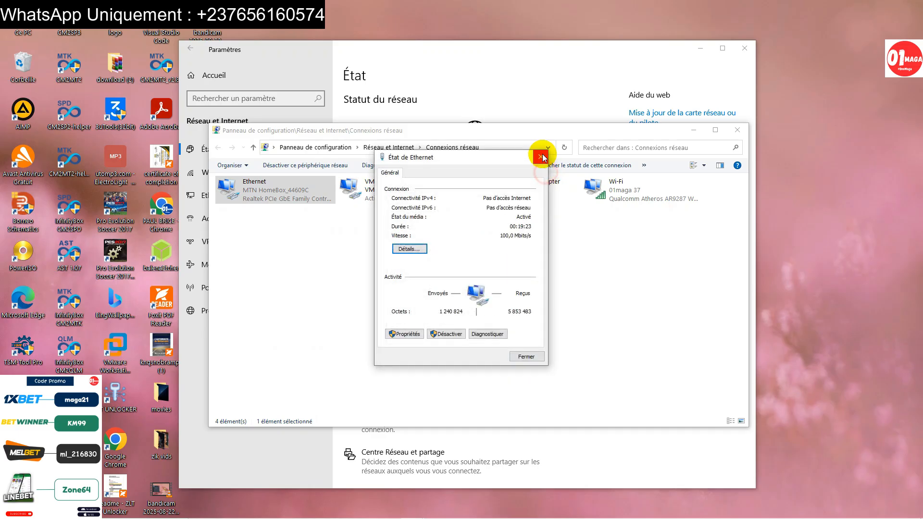
click(541, 157)
click(266, 223)
click(264, 195)
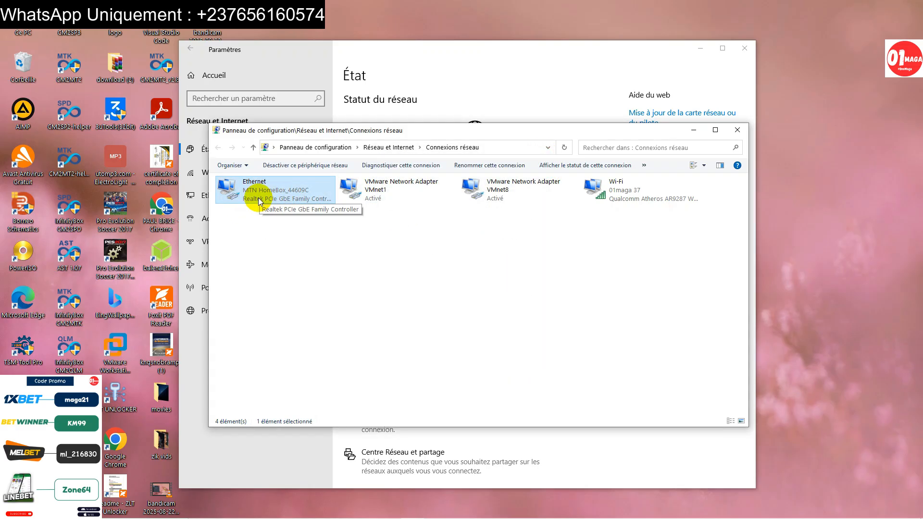
right_click(262, 196)
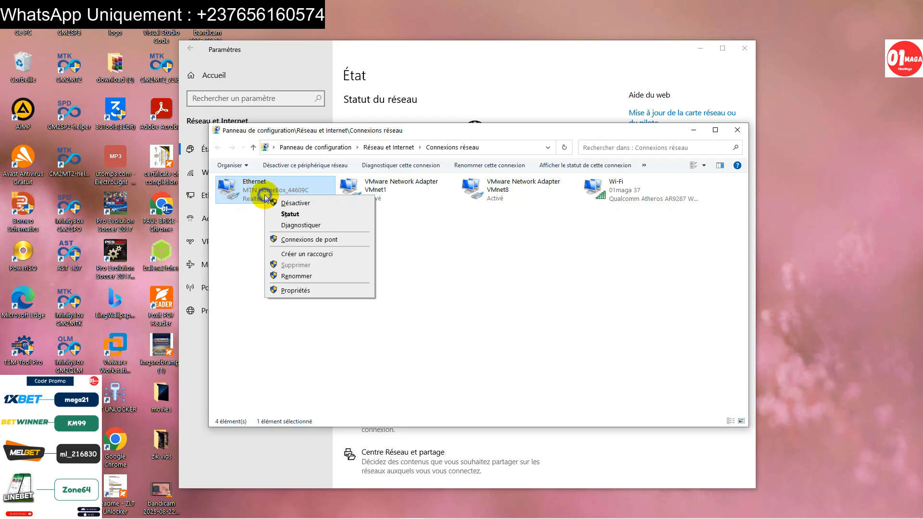
click(290, 214)
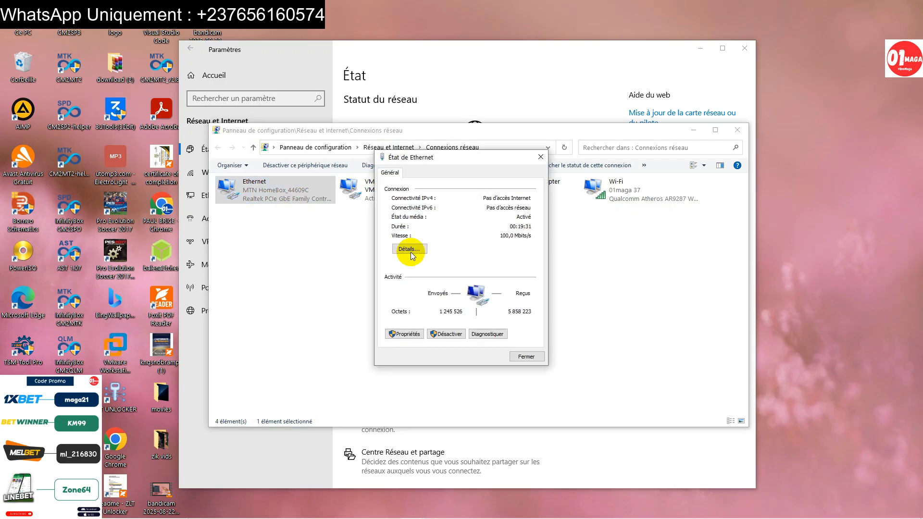
click(409, 250)
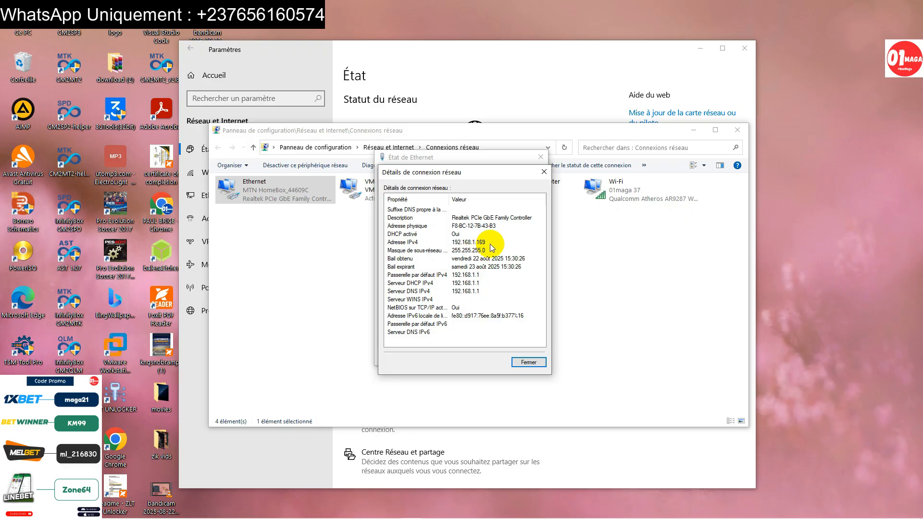
Step: Minimize the Settings window, return to the unlocking tool and choose 192.168.1.169 as the IPv4 address
click(686, 54)
click(700, 48)
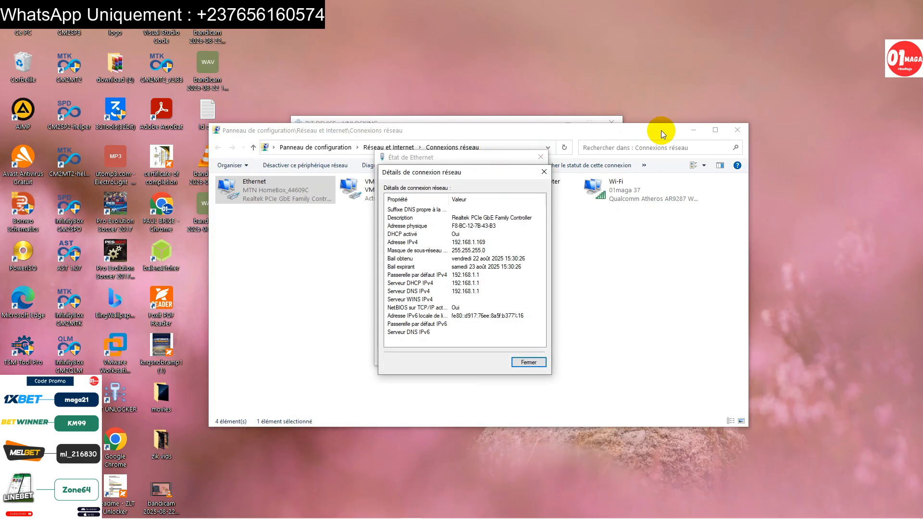
click(425, 117)
click(370, 218)
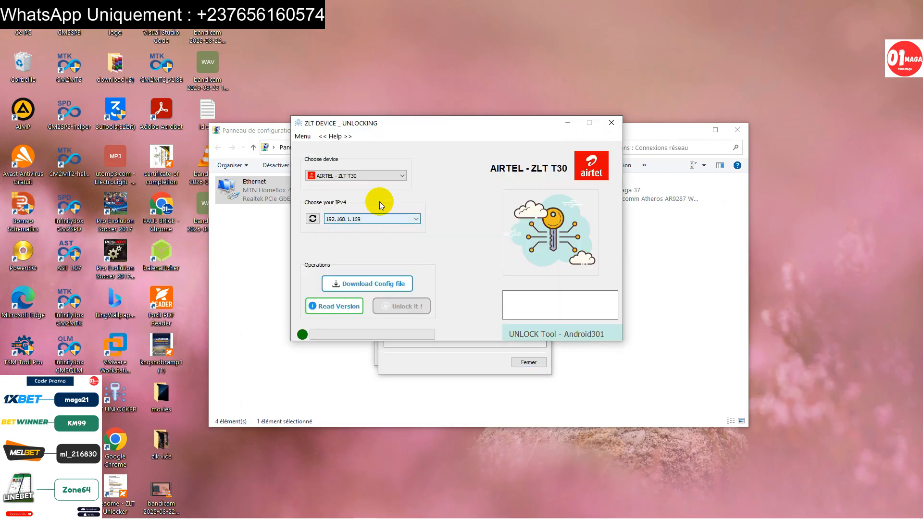
drag(449, 123, 449, 114)
click(378, 209)
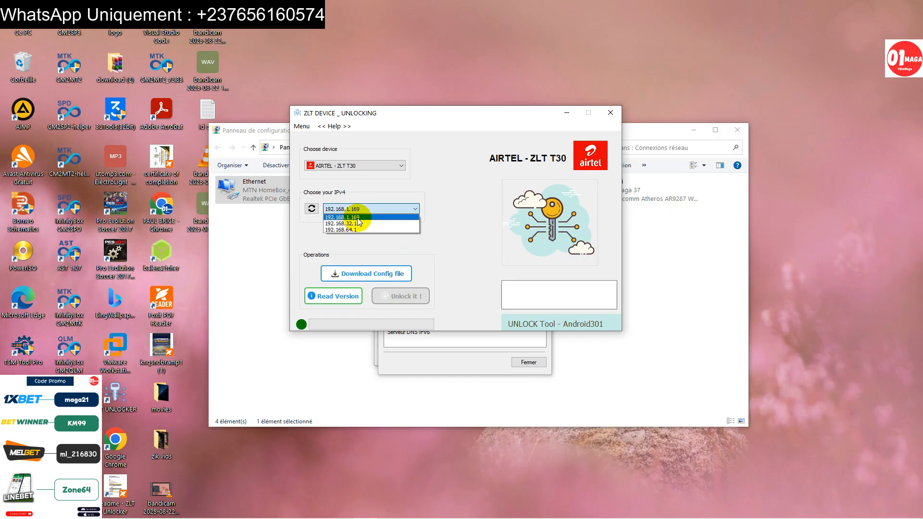
click(357, 219)
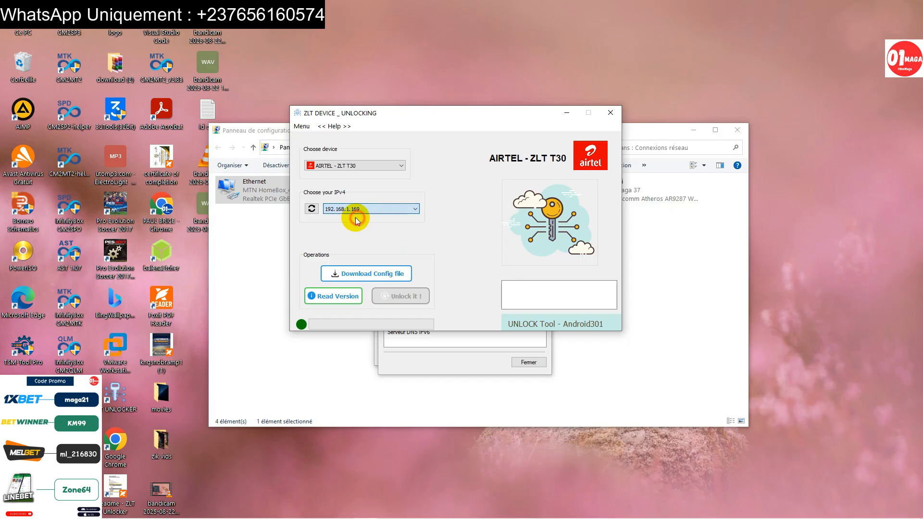
Step: Read the router's firmware version with the unlocking tool and highlight the Ver_1 value
drag(431, 118, 432, 127)
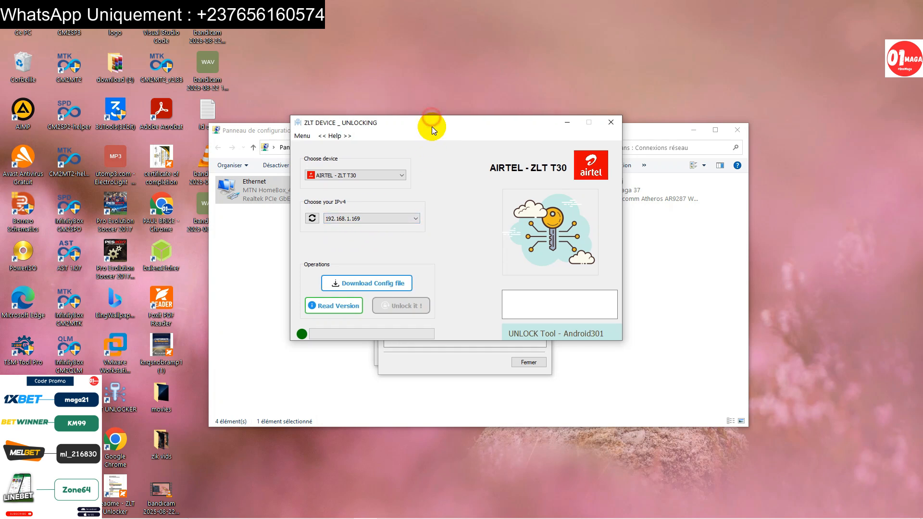
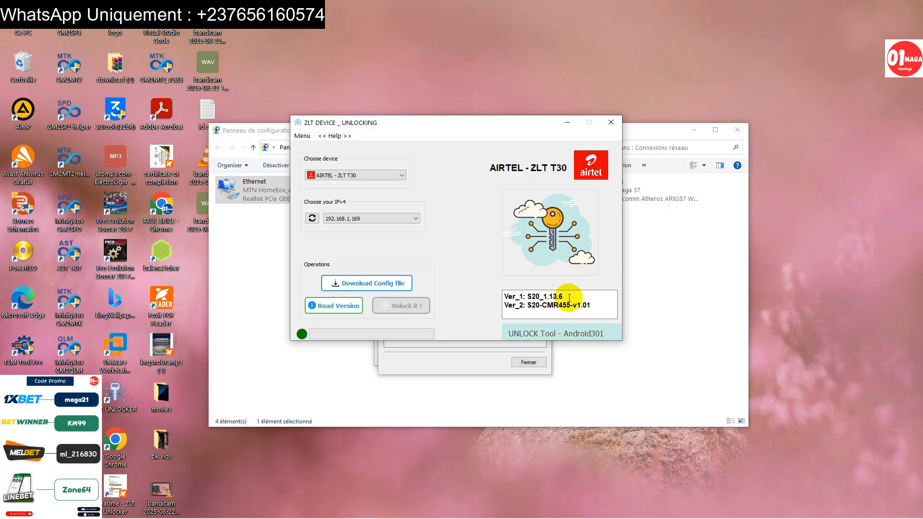
drag(563, 297, 523, 296)
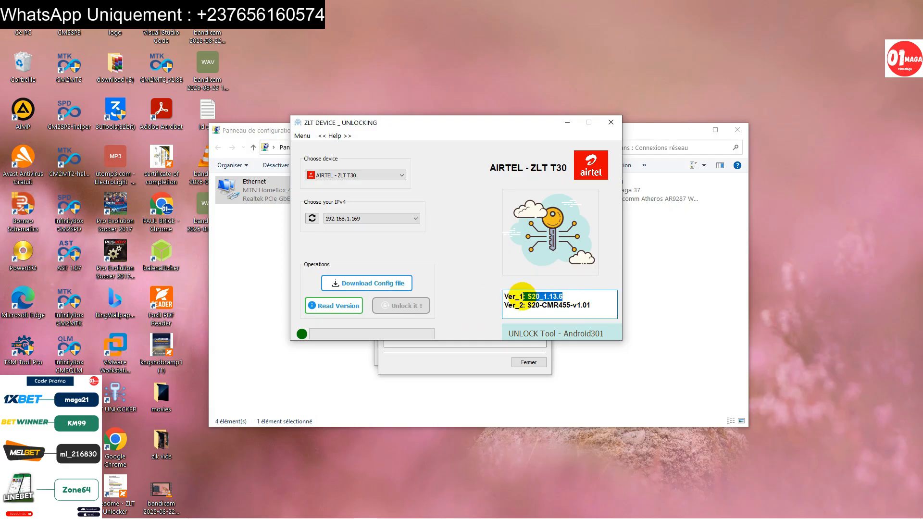
click(595, 306)
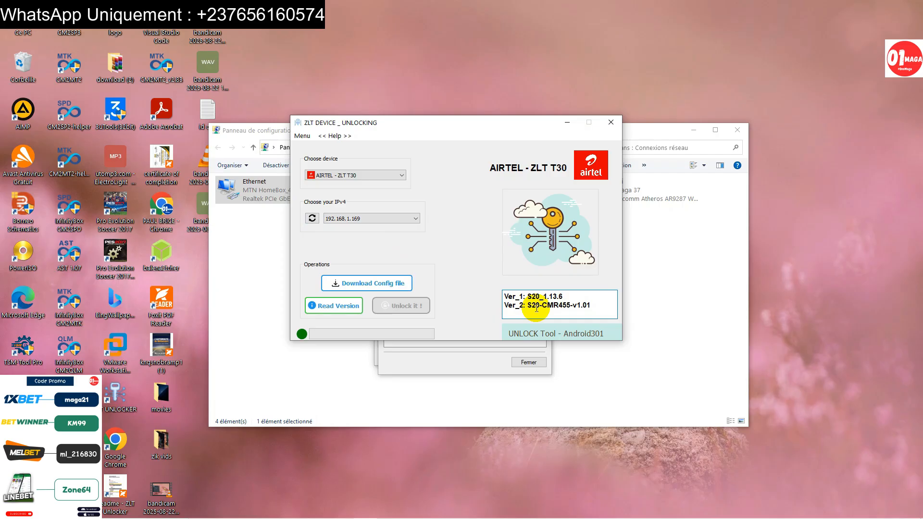
Step: Choose ZLT S20 - CAM as the device in the unlocking tool
click(394, 176)
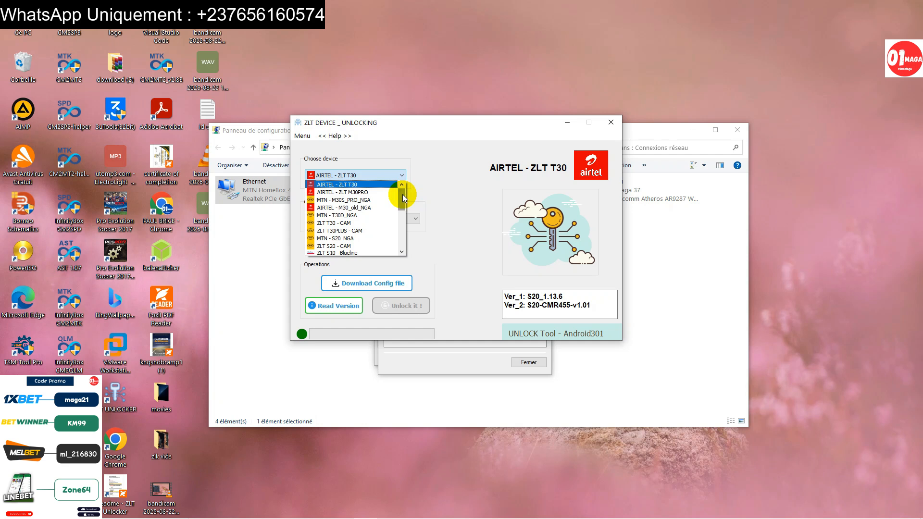
drag(403, 195, 401, 217)
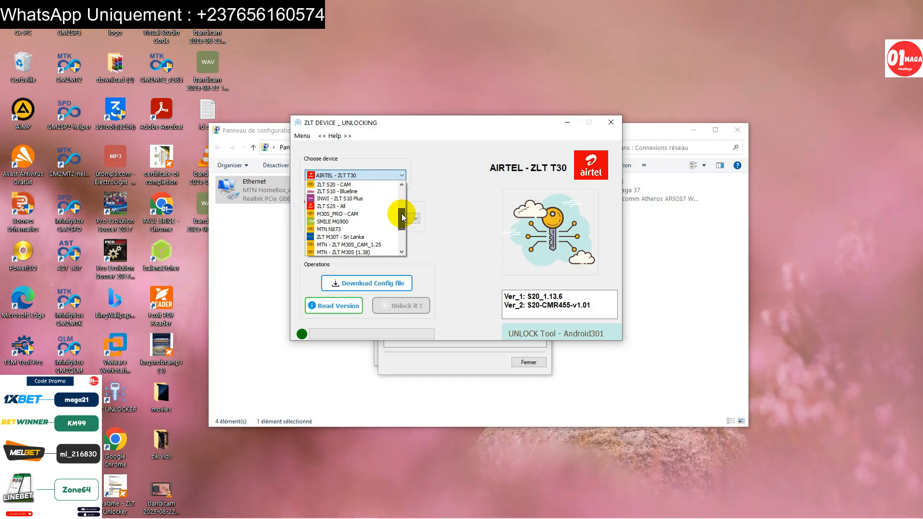
drag(401, 217, 379, 224)
scroll(379, 224, up, 1)
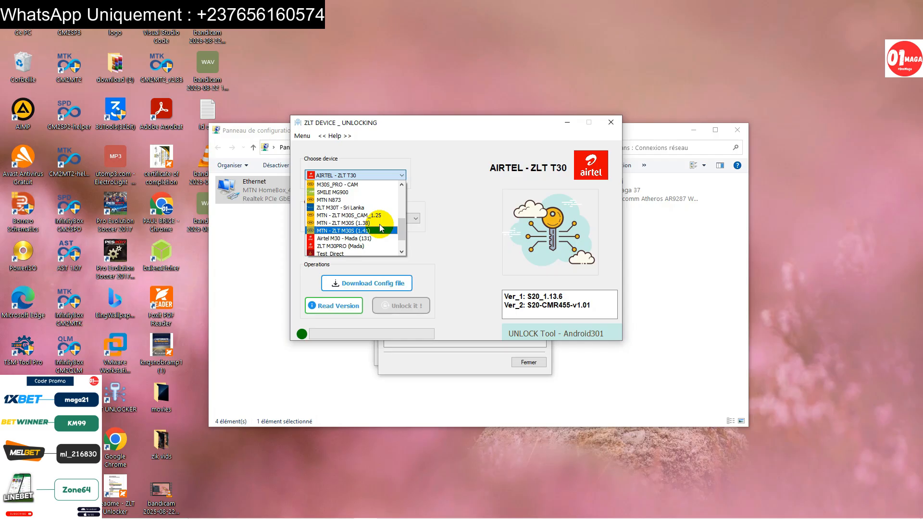
scroll(379, 224, up, 2)
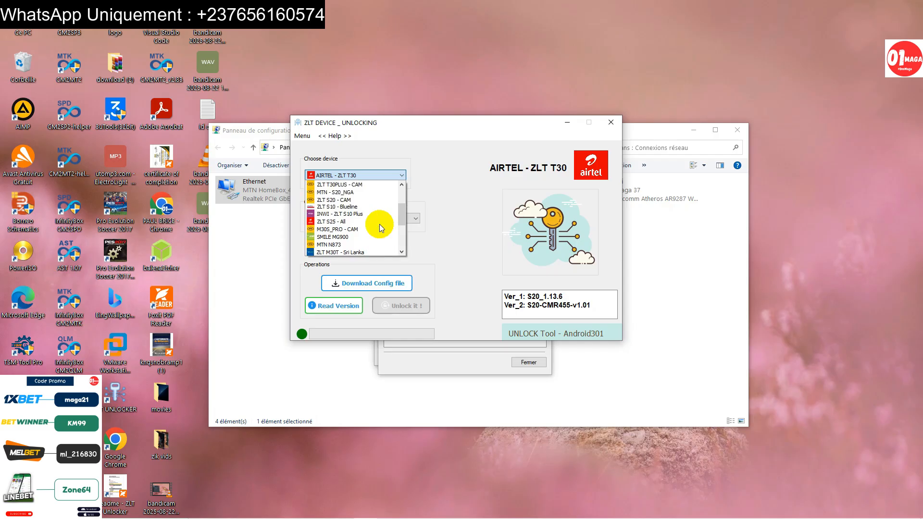
click(345, 200)
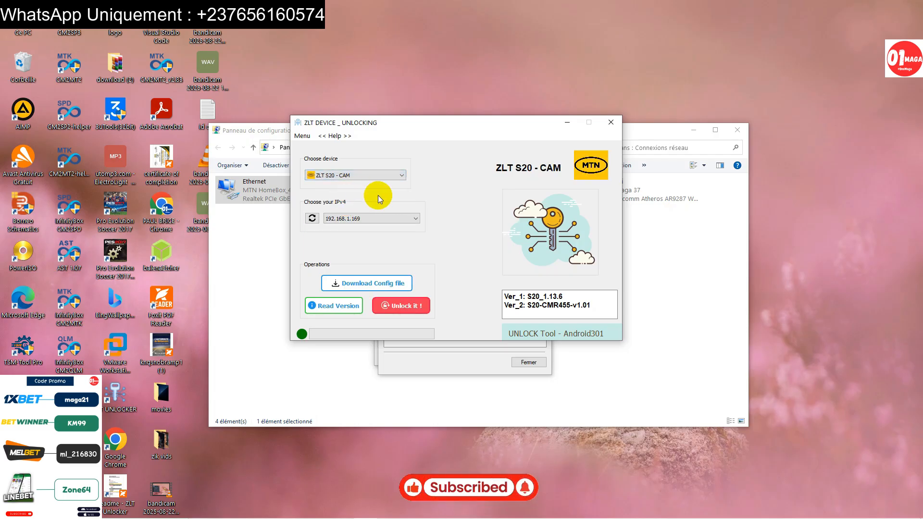
click(399, 176)
mouse_move(402, 206)
mouse_down()
mouse_move(402, 194)
mouse_move(401, 203)
mouse_up()
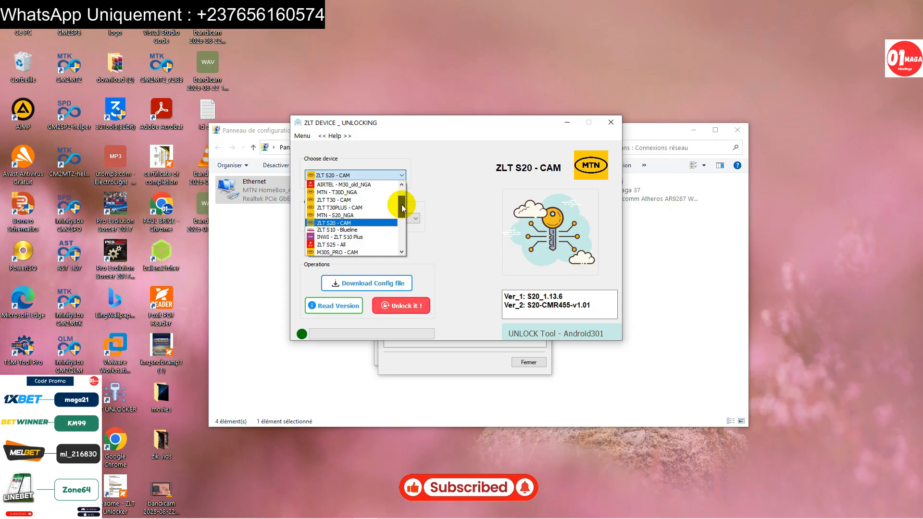
click(349, 224)
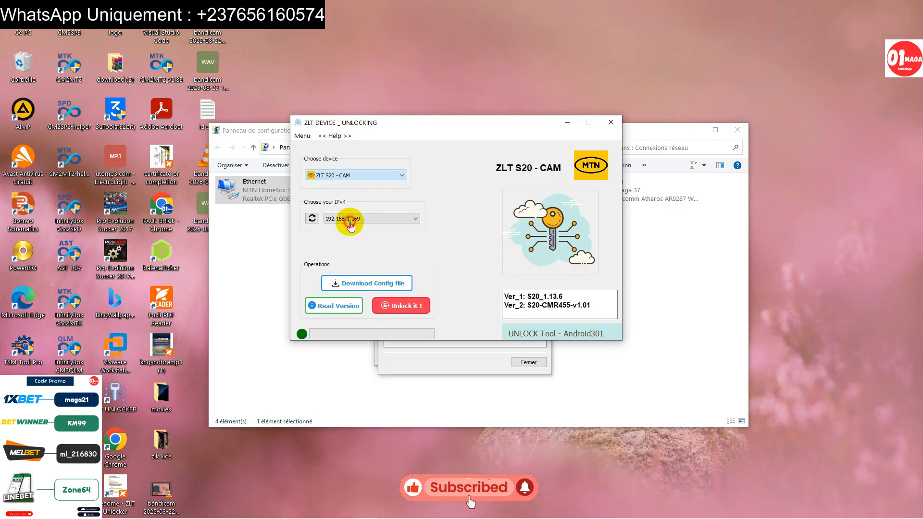
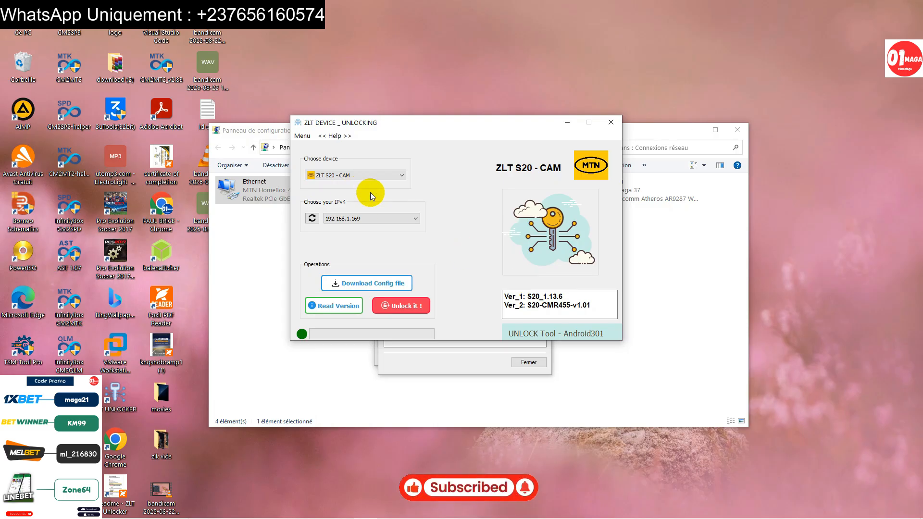
Step: Download the config files and unlock the ZLT S20 - CAM router, refusing PC discovery on the Réseau 3 network
click(366, 284)
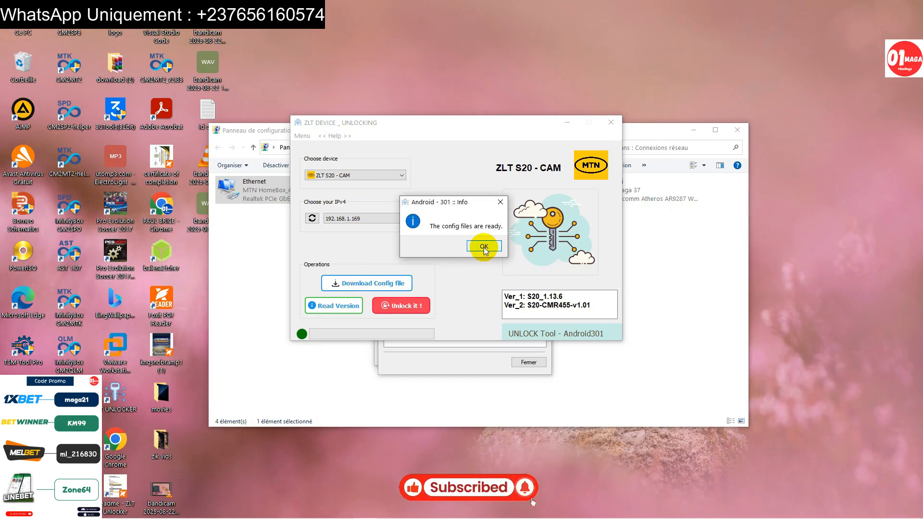
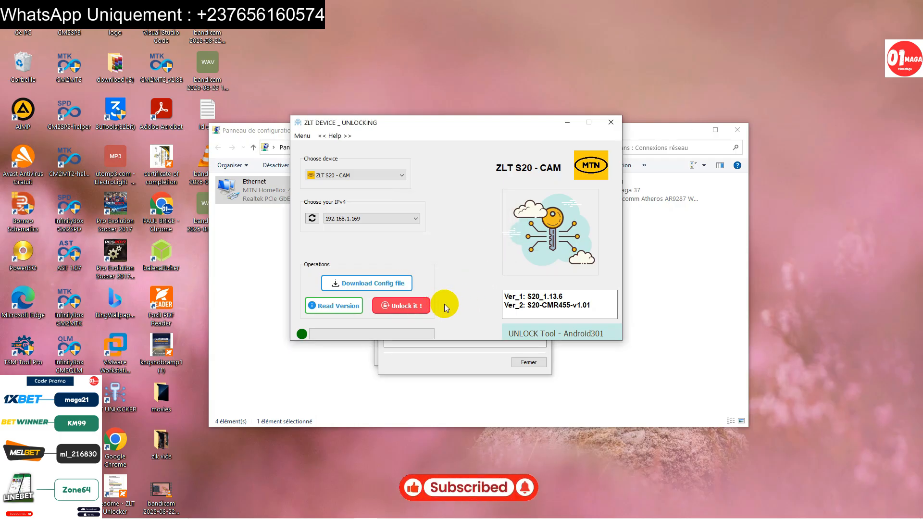
click(405, 307)
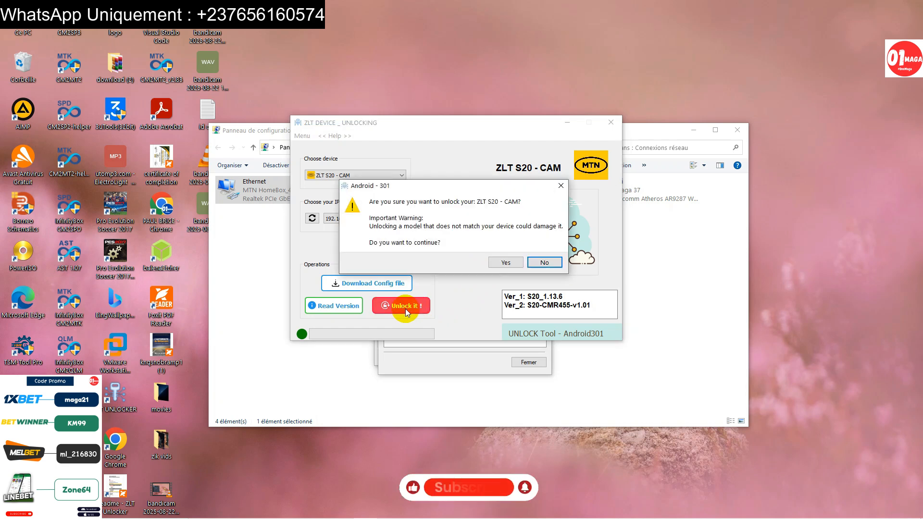
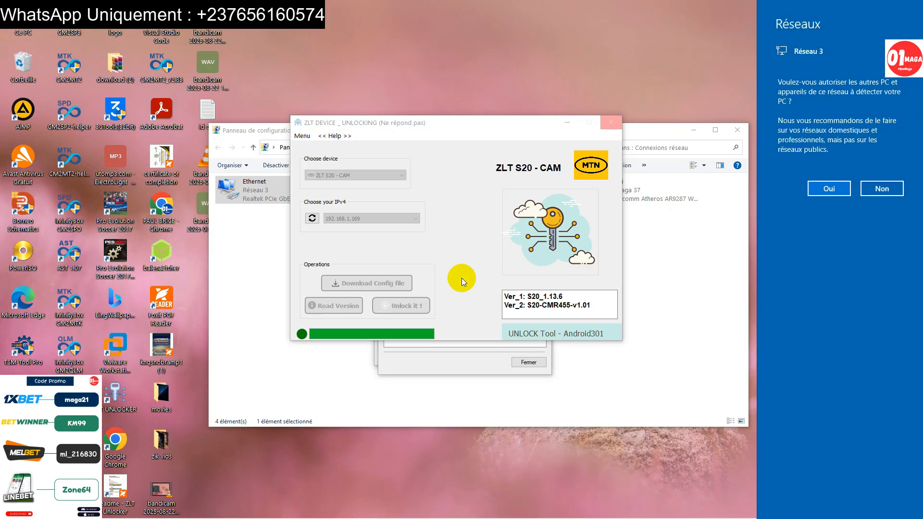
click(896, 189)
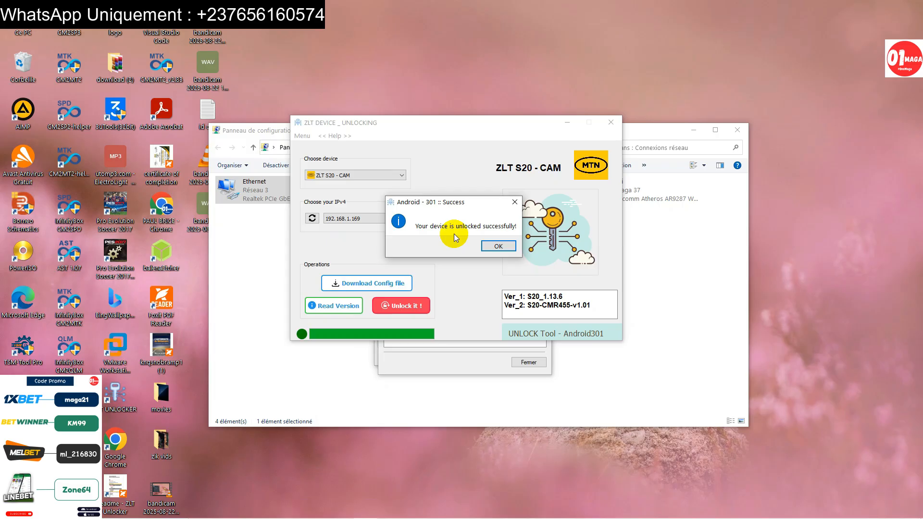
click(499, 247)
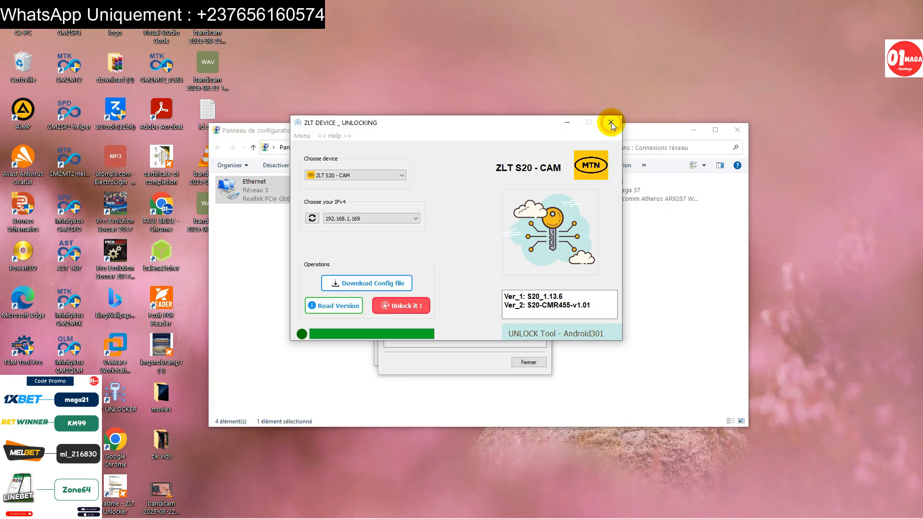
Step: Leave the unlocking window, switch to Chrome and examine the router's platform version, SIM and connection state, and LTE signal details on its status page
click(567, 123)
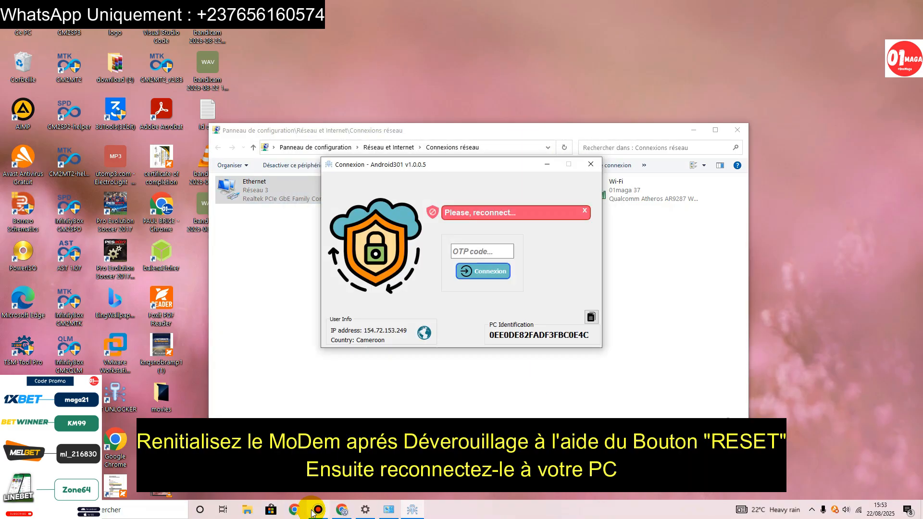
click(343, 511)
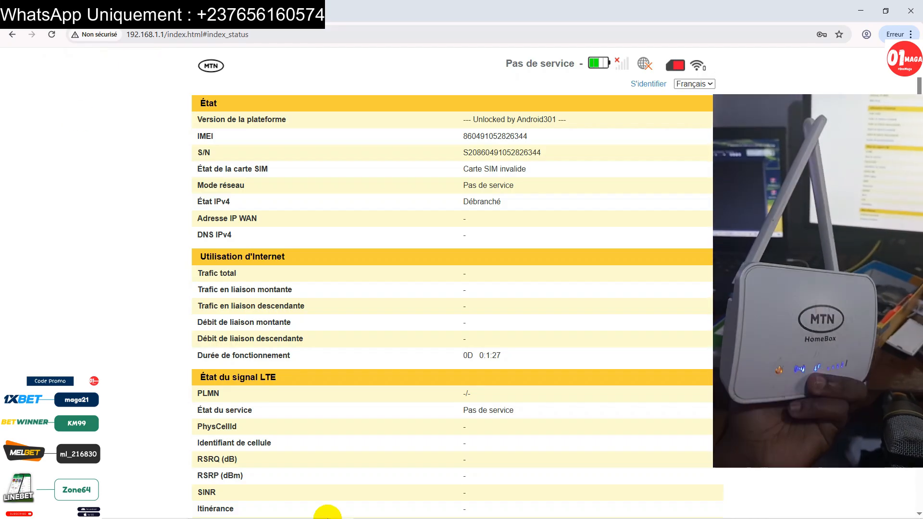
mouse_move(416, 513)
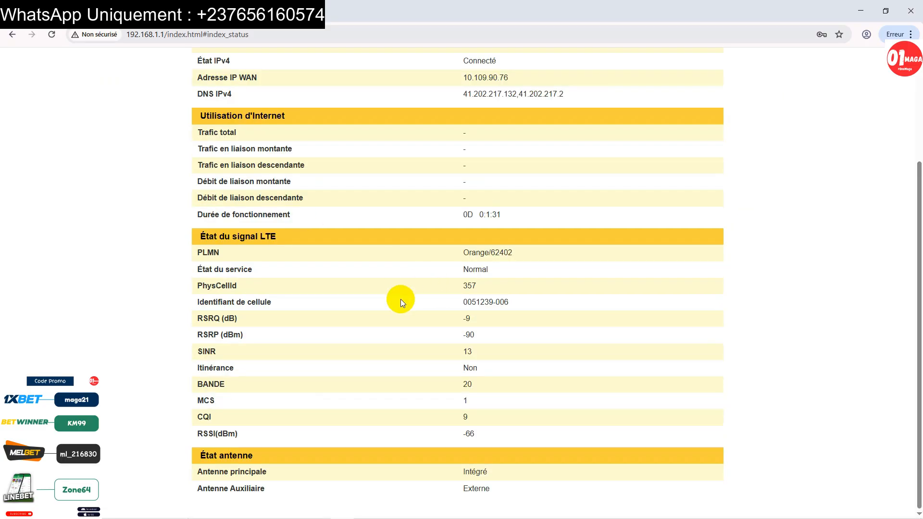
scroll(400, 301, up, 3)
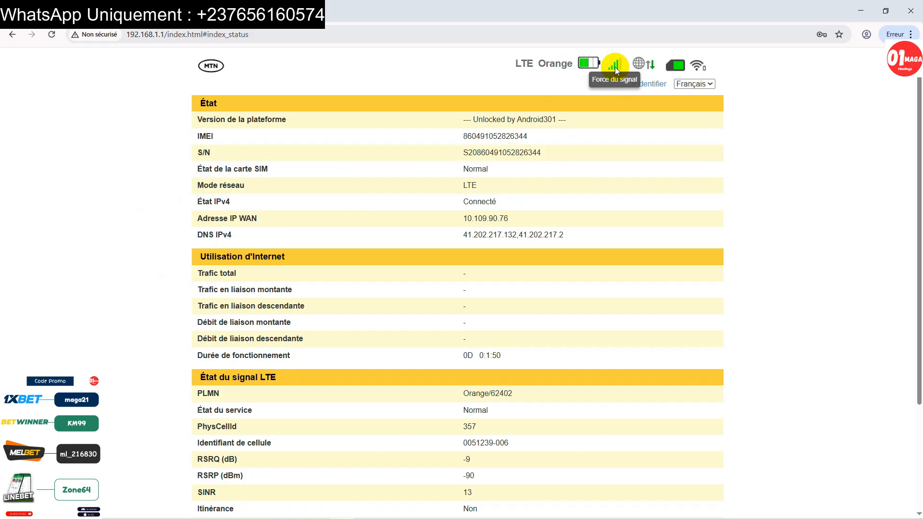
drag(502, 203, 417, 194)
click(529, 199)
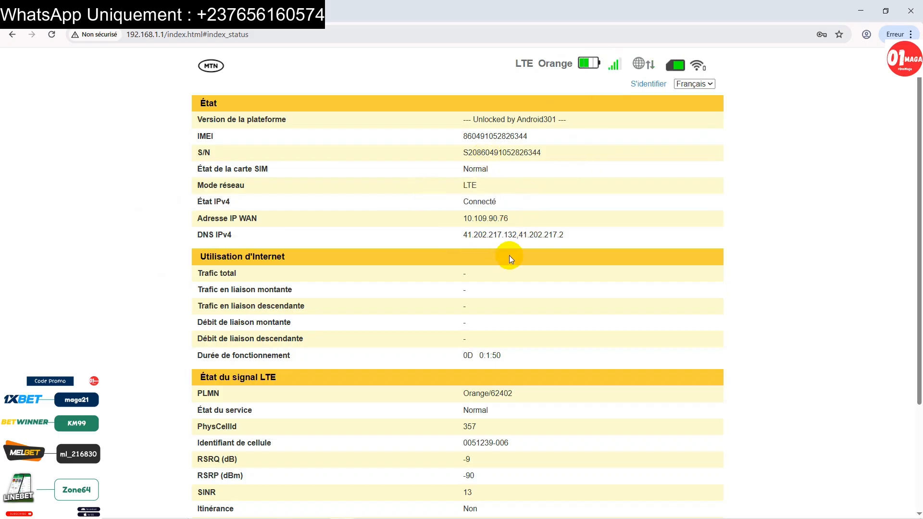
scroll(509, 255, down, 3)
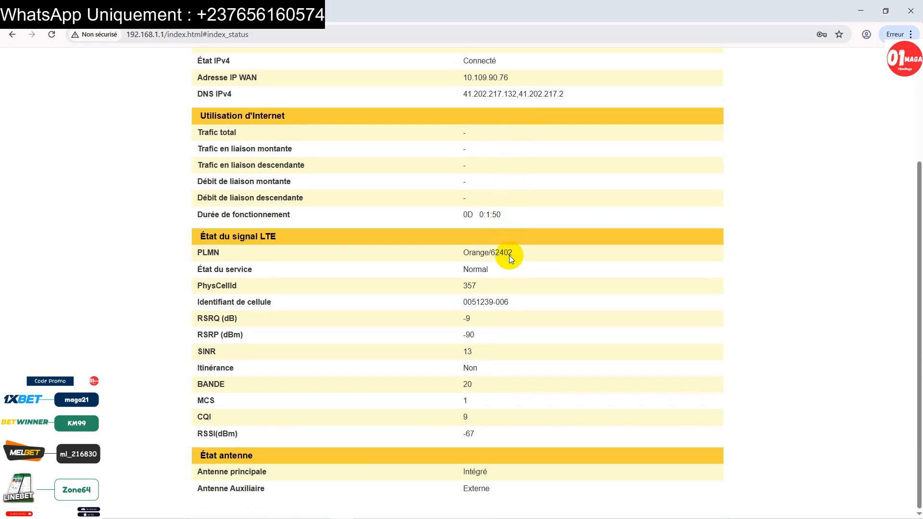
scroll(509, 255, up, 3)
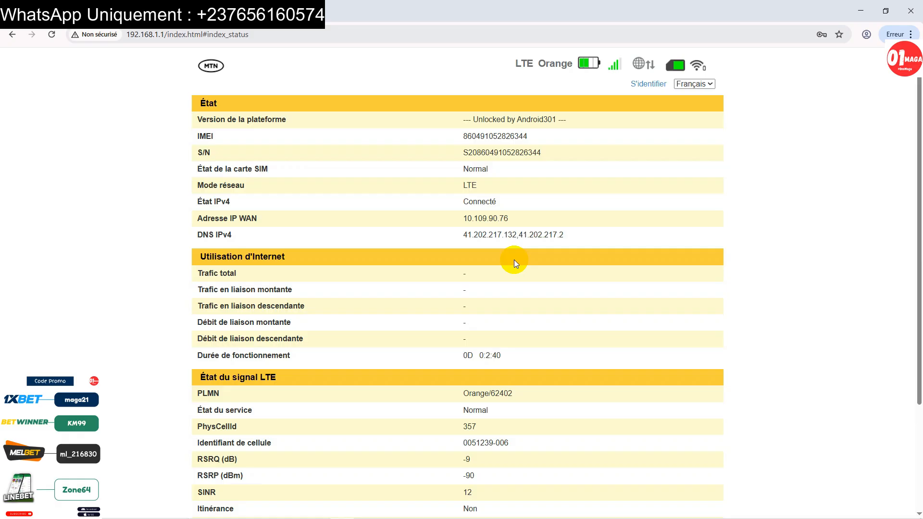
Step: Restore the browser from full screen to a smaller window and reposition the Android301 connection window beside it
click(885, 11)
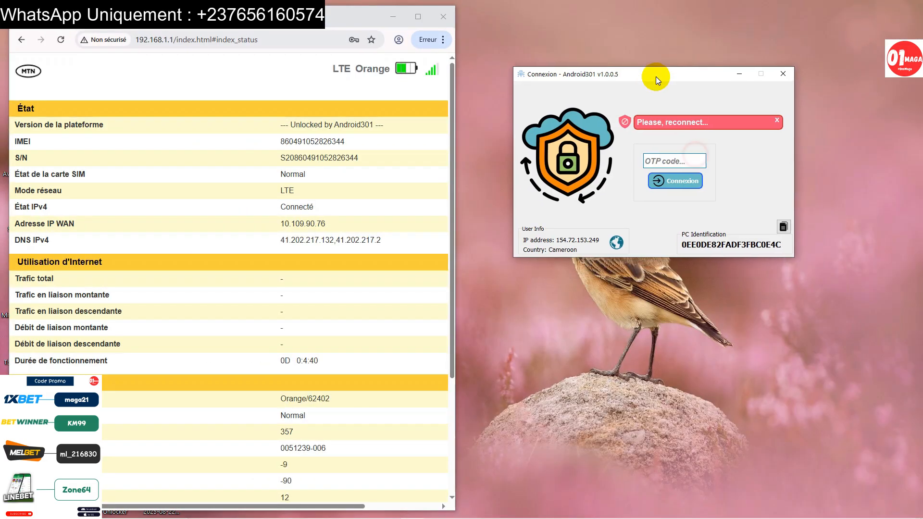
drag(655, 76, 705, 149)
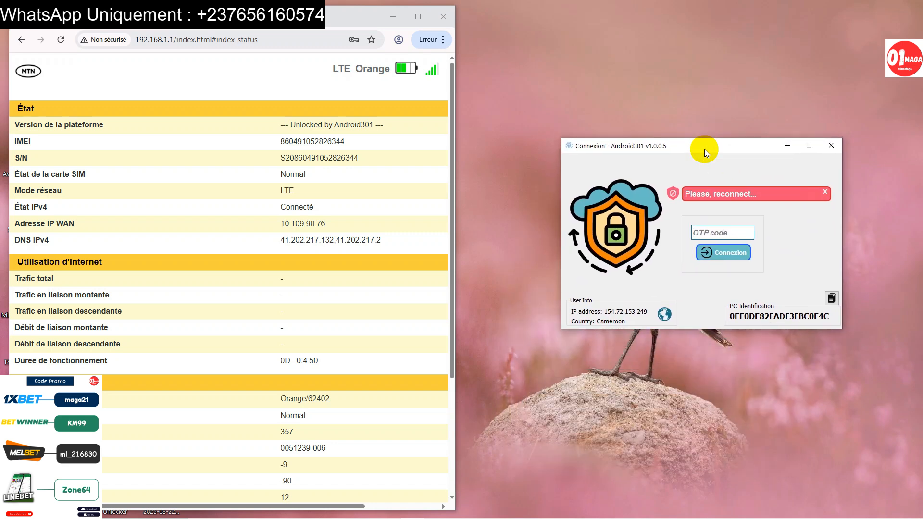